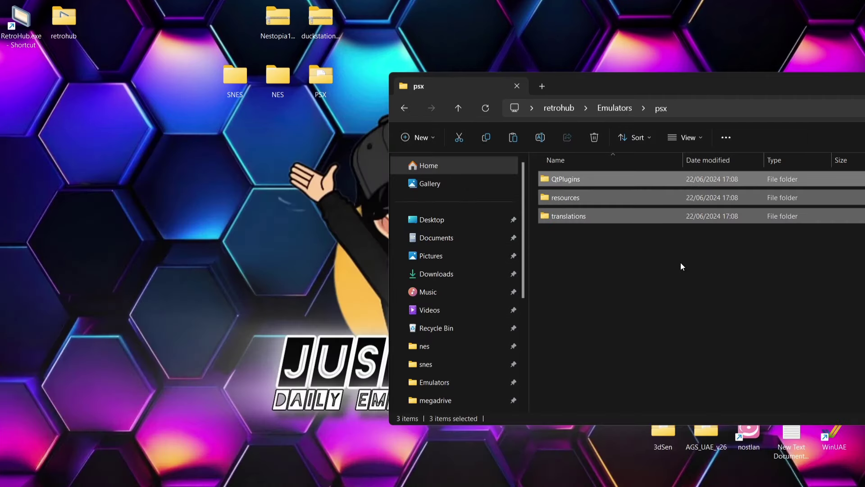
# Return Explorer to the retrohub folder, close it, and launch RetroHub from its desktop shortcut.
pyautogui.doubleClick(585, 82)
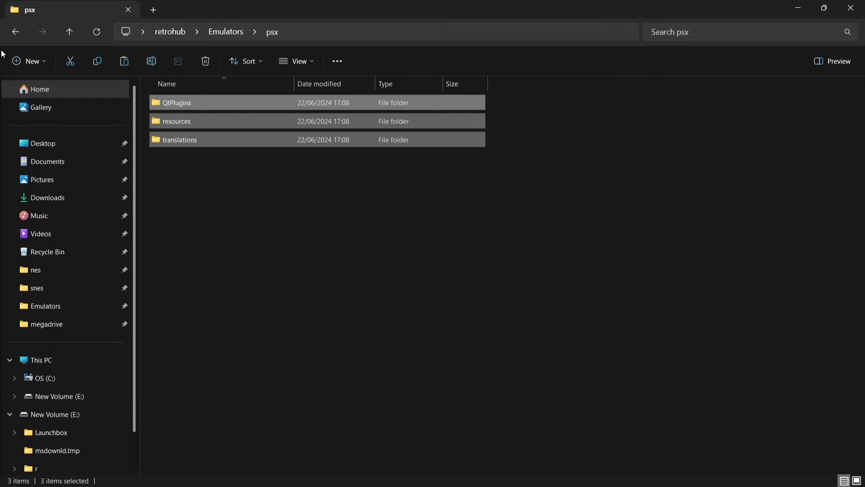
pyautogui.click(15, 33)
pyautogui.click(14, 33)
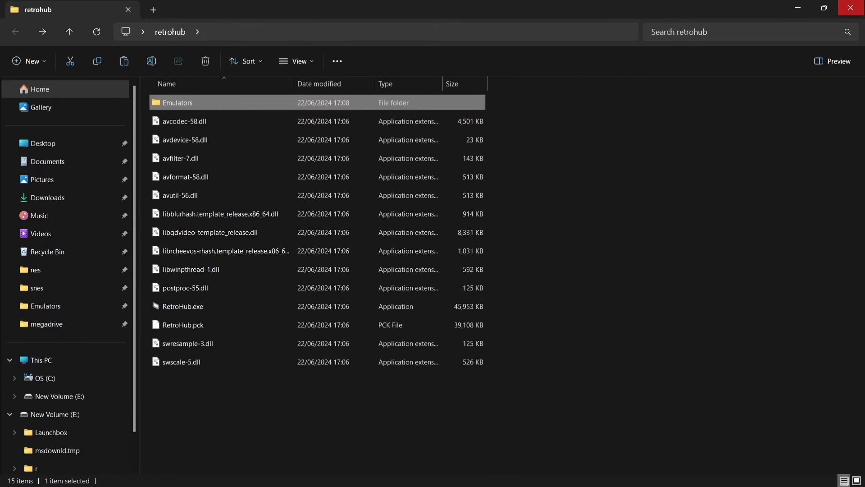
pyautogui.click(851, 8)
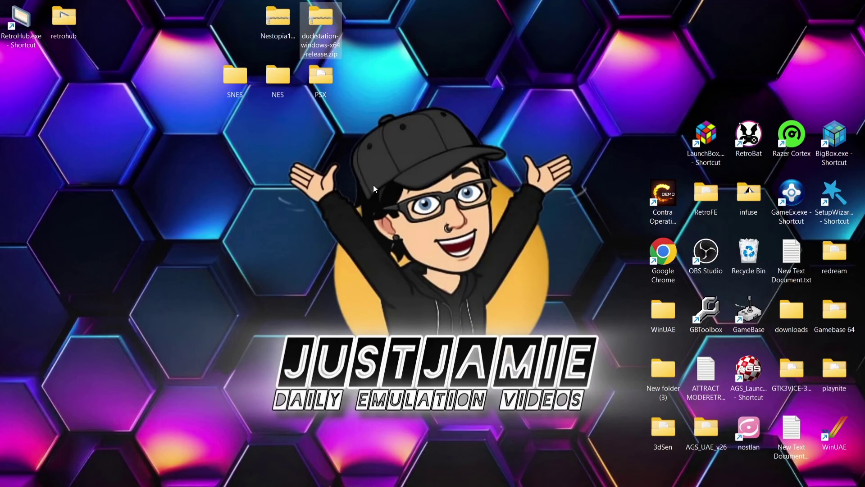
pyautogui.doubleClick(22, 21)
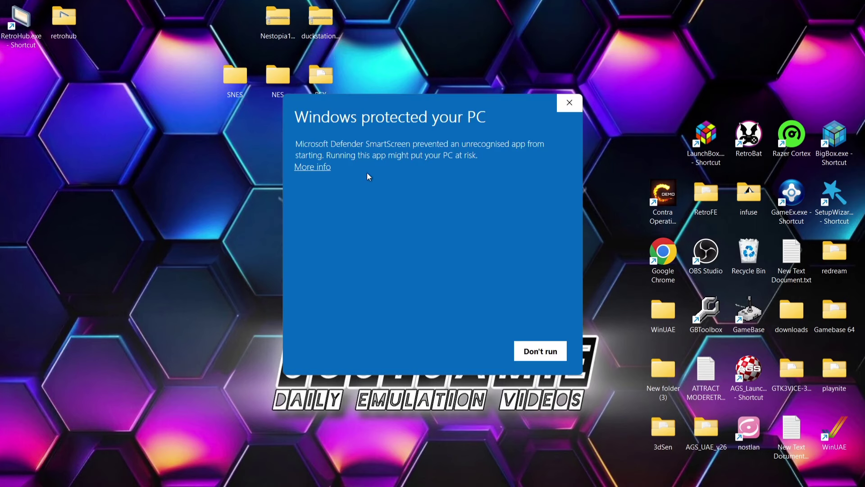
# Choose More info, then Run anyway, so RetroHub.exe starts despite the SmartScreen warning.
pyautogui.click(325, 167)
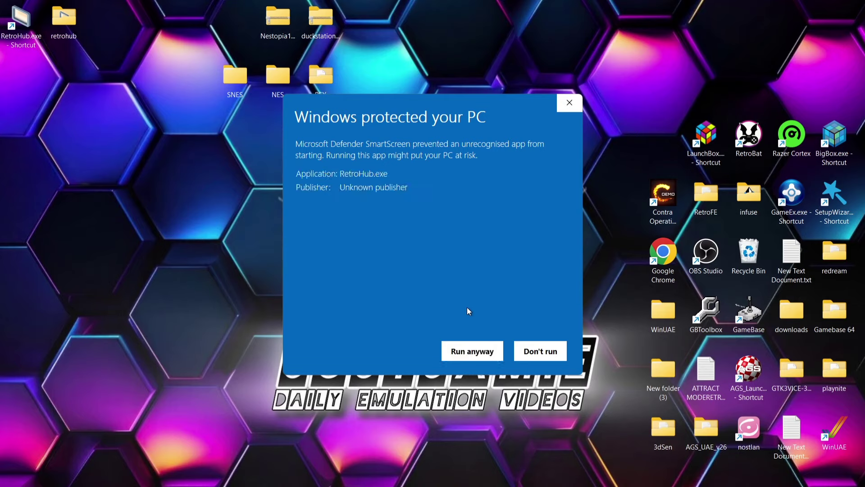
pyautogui.click(460, 348)
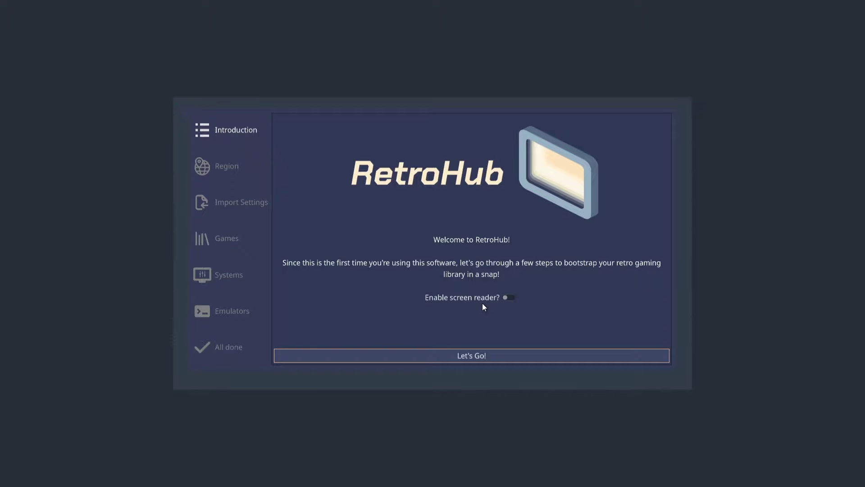
# Enable the screen reader option, start the setup wizard, and set the region to Europe.
pyautogui.click(508, 297)
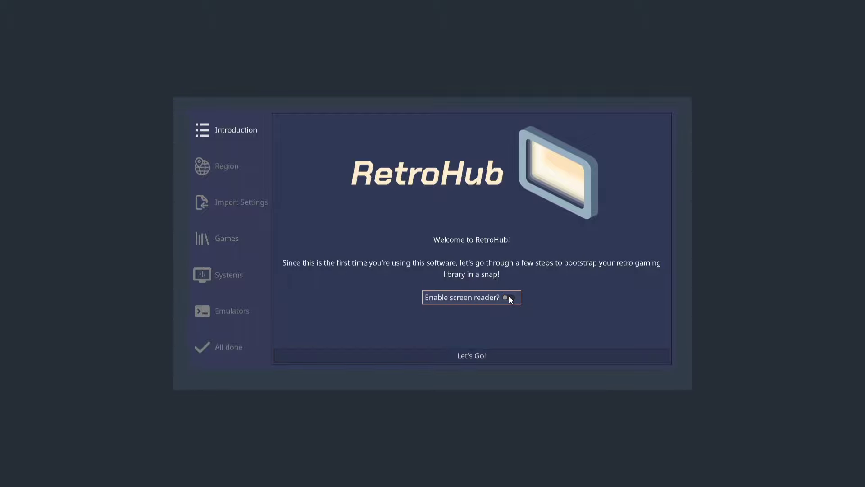
pyautogui.click(487, 355)
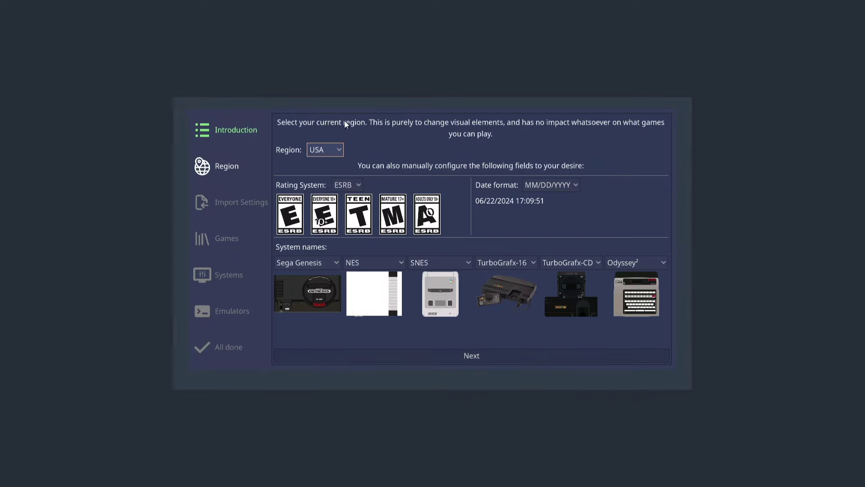
pyautogui.click(340, 150)
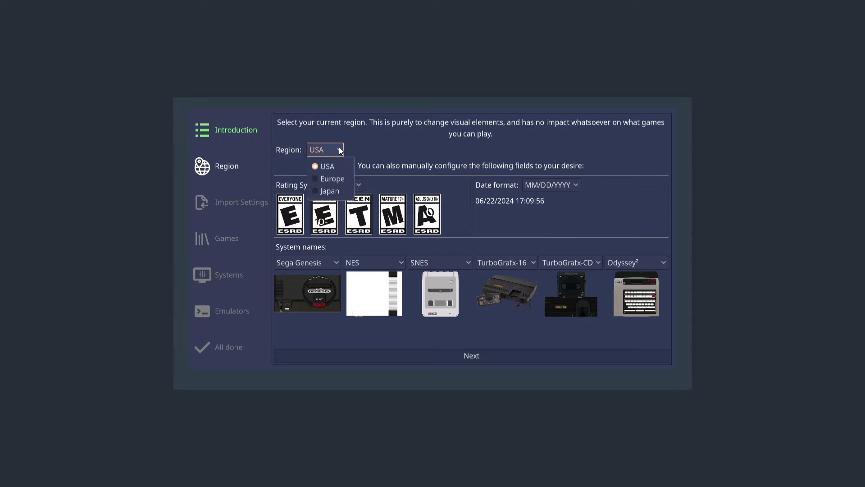
pyautogui.click(334, 179)
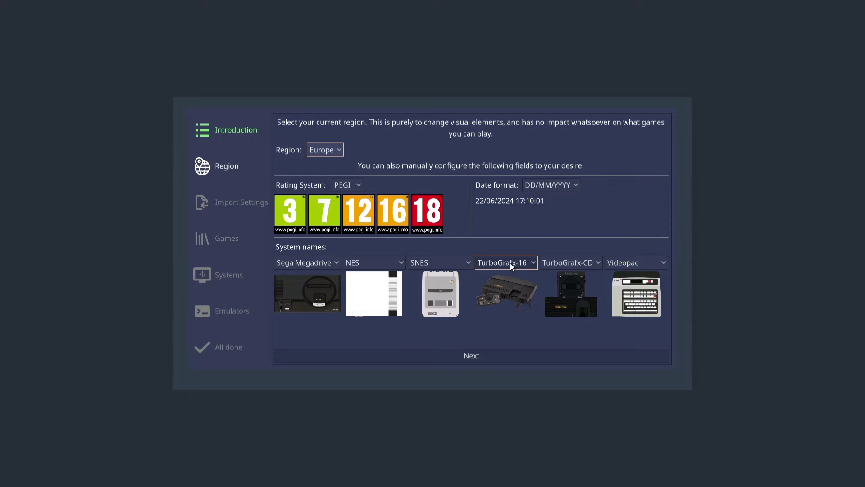
pyautogui.click(340, 150)
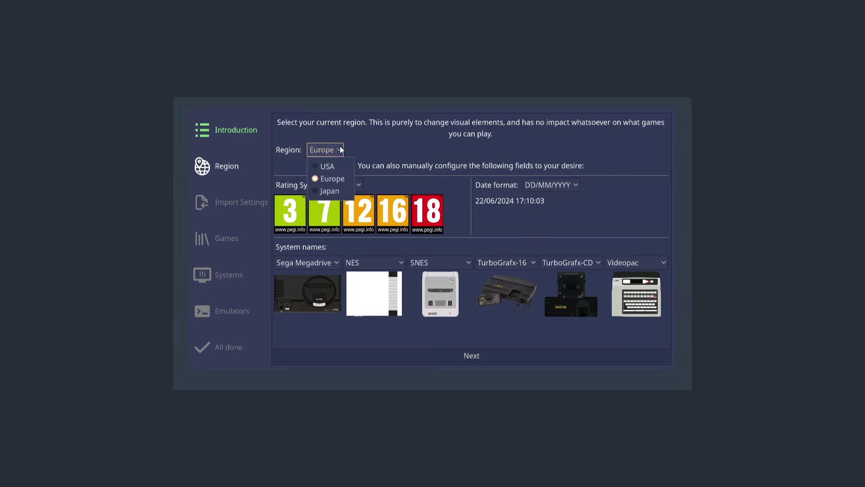
pyautogui.click(326, 165)
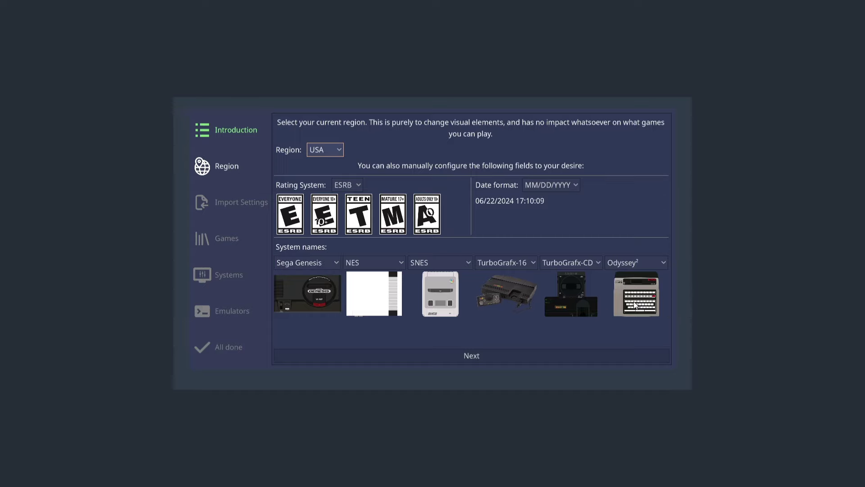
pyautogui.click(336, 152)
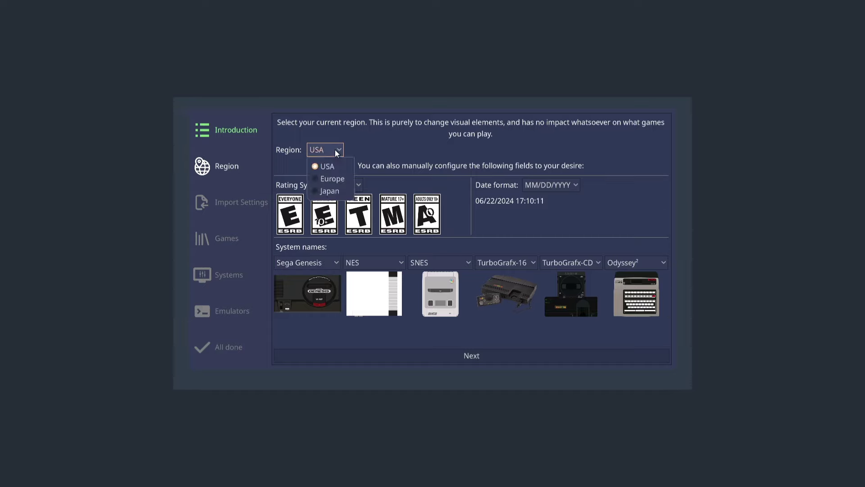
pyautogui.click(331, 179)
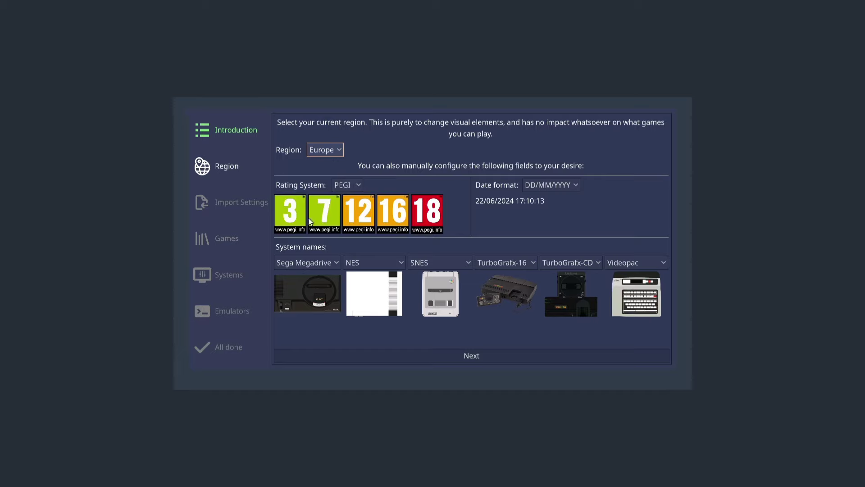
# Set the rating system to PEGI, keeping DD/MM/YYYY dates, and continue.
pyautogui.click(359, 185)
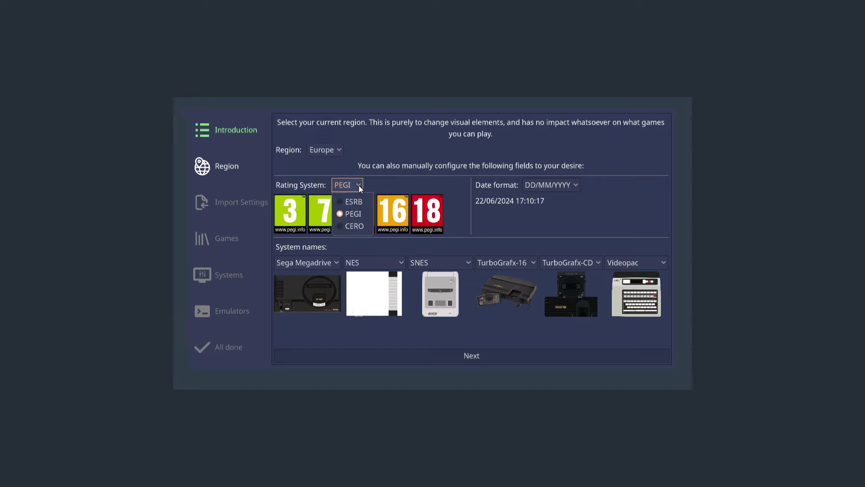
pyautogui.press('Up')
pyautogui.press('Return')
pyautogui.click(359, 186)
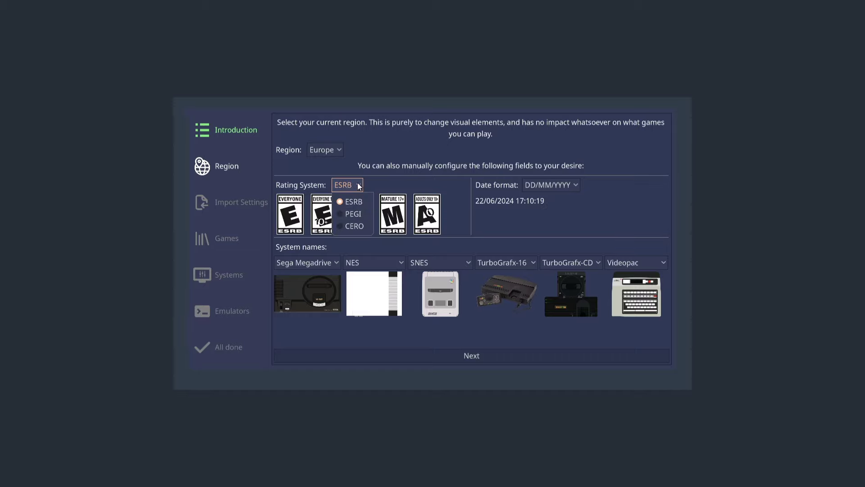
pyautogui.click(354, 214)
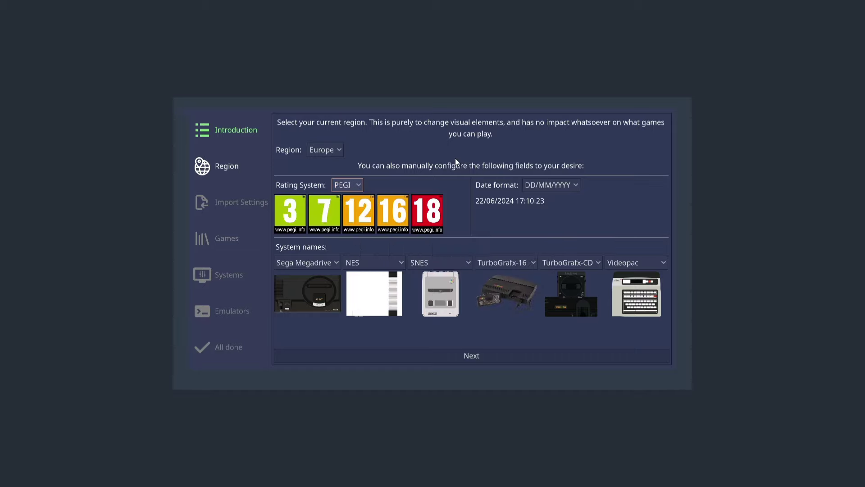
pyautogui.click(473, 355)
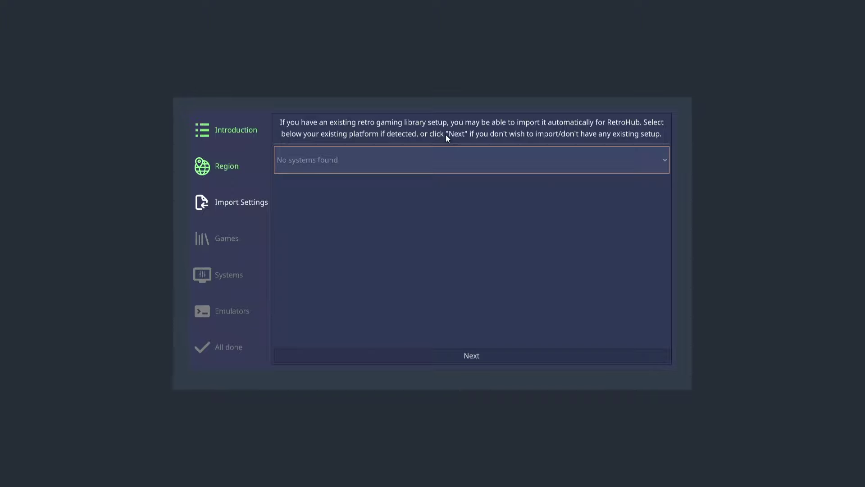
# Skip Import Settings since no existing systems were found.
pyautogui.click(475, 358)
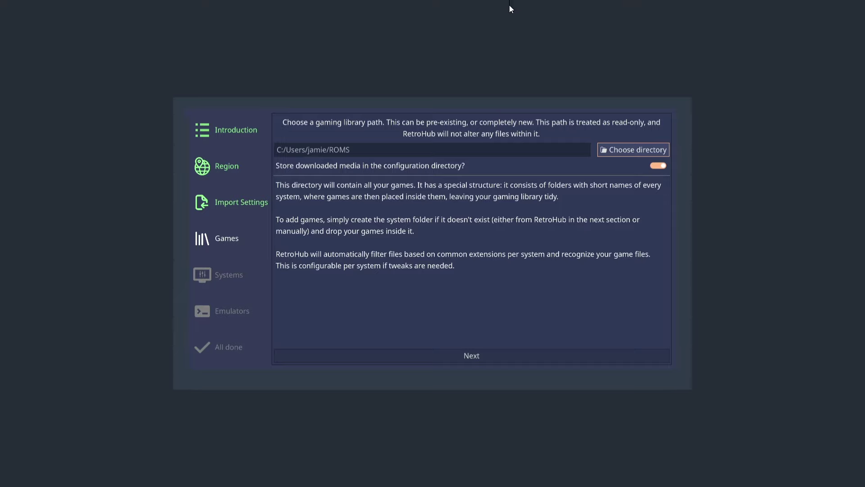
# Set the gaming library path to the Desktop retrohub folder and continue to Systems.
pyautogui.click(636, 149)
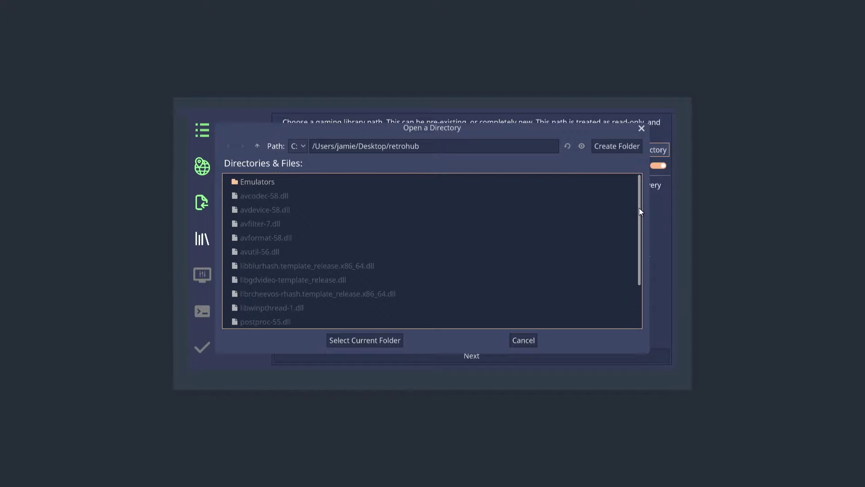
pyautogui.moveTo(639, 208); pyautogui.dragTo(645, 269)
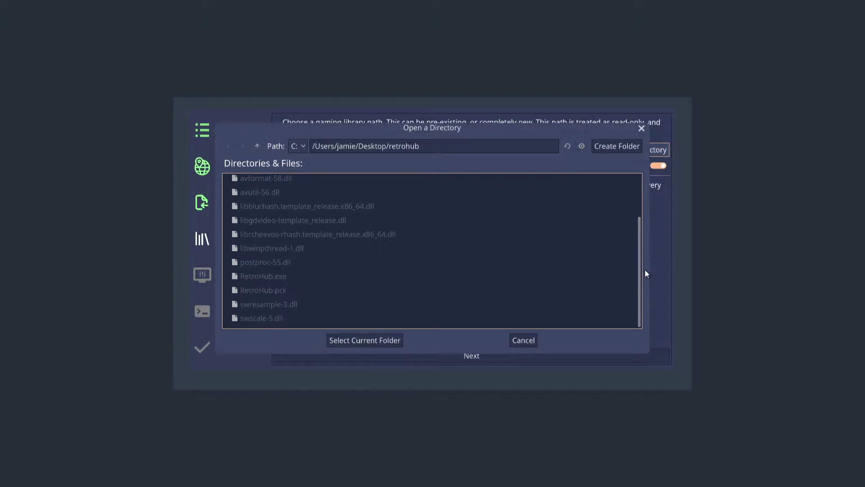
pyautogui.click(389, 342)
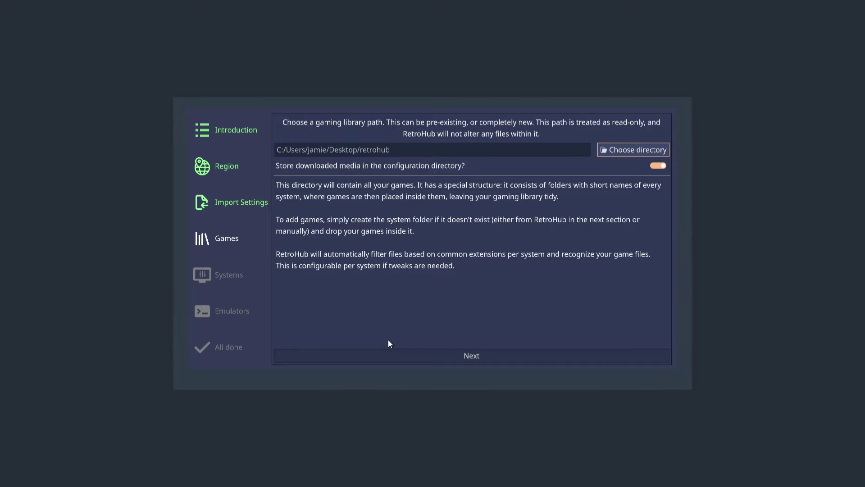
pyautogui.click(477, 356)
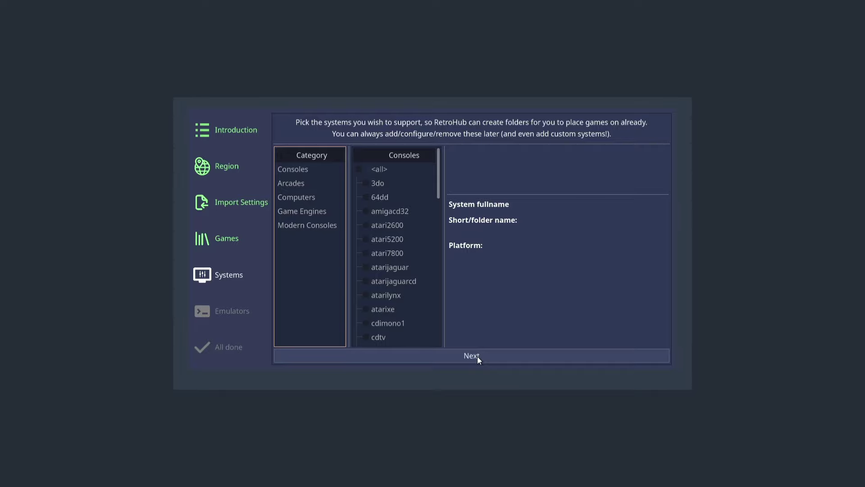
# In the Consoles list, tick psx and snes as supported systems and advance to Emulators.
pyautogui.click(309, 171)
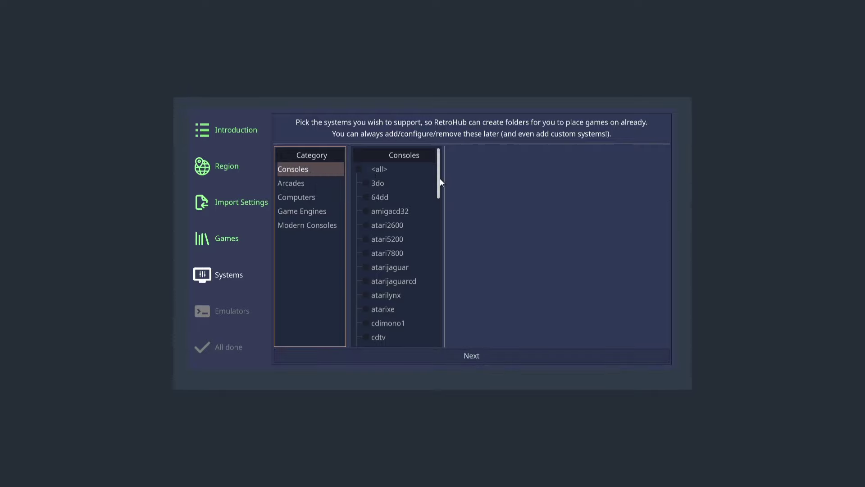
pyautogui.moveTo(439, 177); pyautogui.dragTo(437, 267)
pyautogui.click(366, 259)
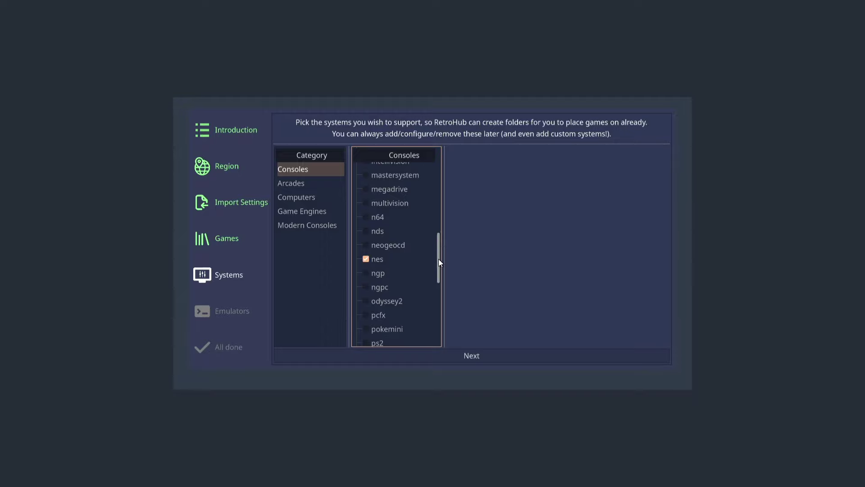
pyautogui.moveTo(439, 258)
pyautogui.mouseDown()
pyautogui.moveTo(439, 310)
pyautogui.moveTo(439, 270)
pyautogui.mouseUp()
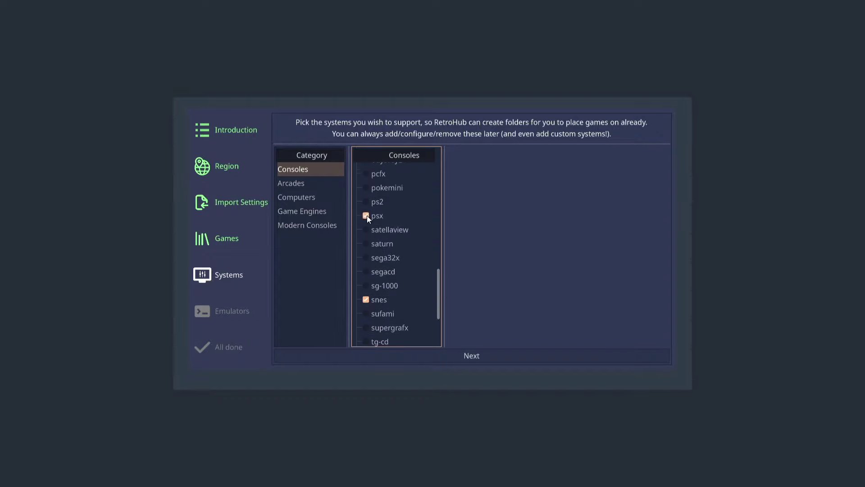
pyautogui.click(500, 356)
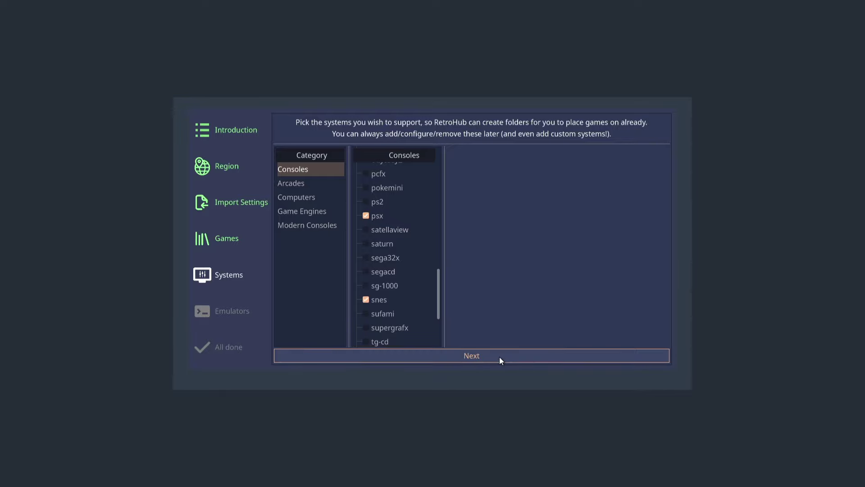
pyautogui.click(499, 356)
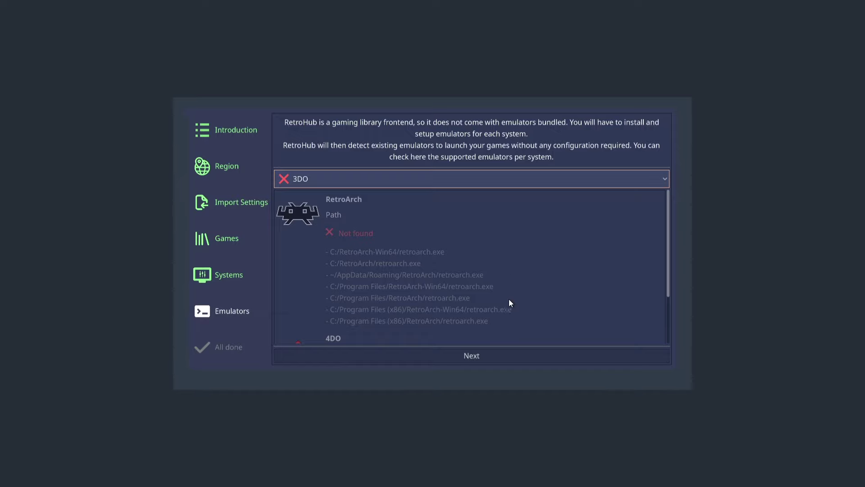
# Pass the Emulators page and confirm All done to open the empty library.
pyautogui.click(477, 357)
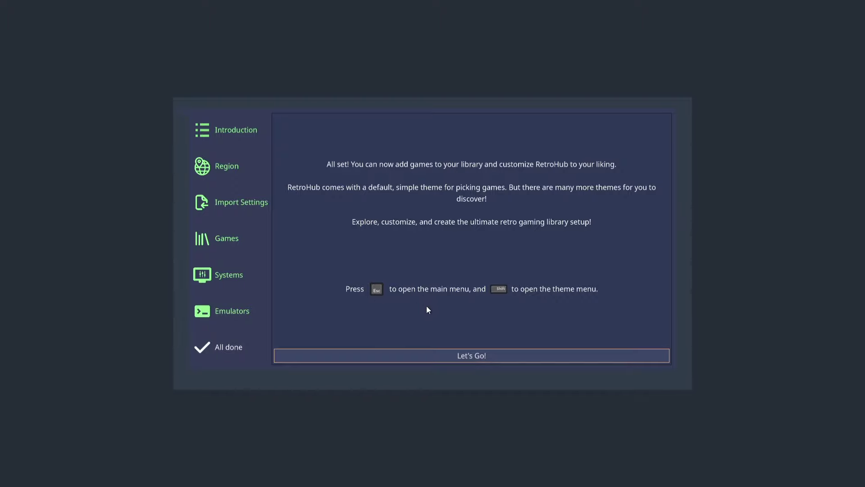
pyautogui.click(460, 356)
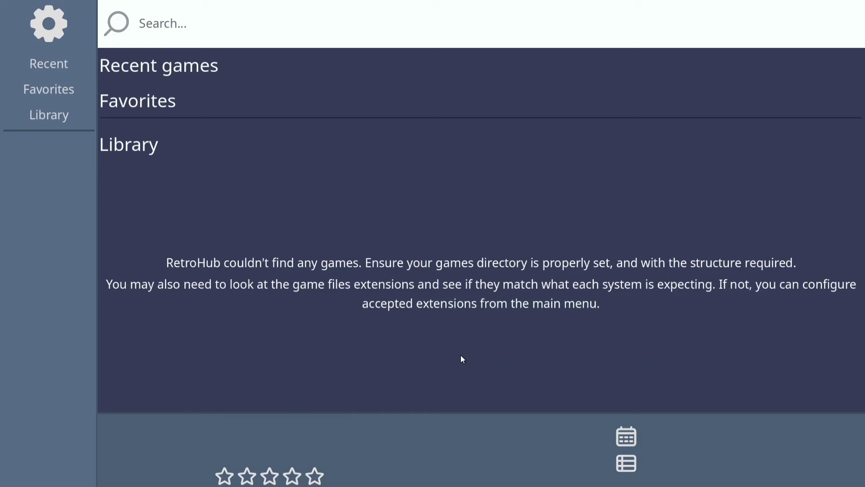
# View the library directory under Settings > General, then quit RetroHub.
pyautogui.press('Escape')
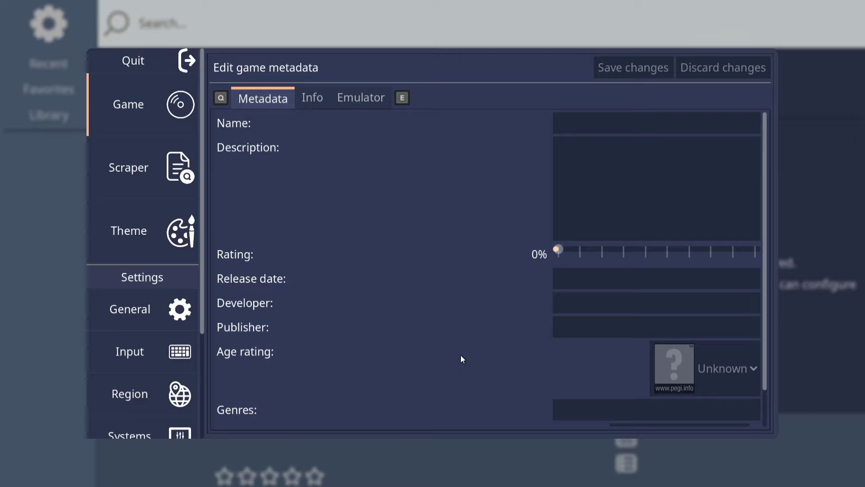
pyautogui.click(132, 315)
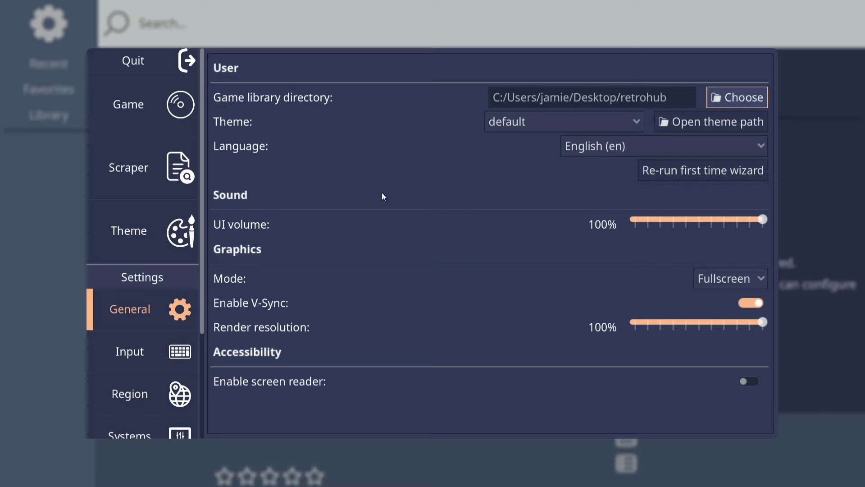
pyautogui.press('Escape')
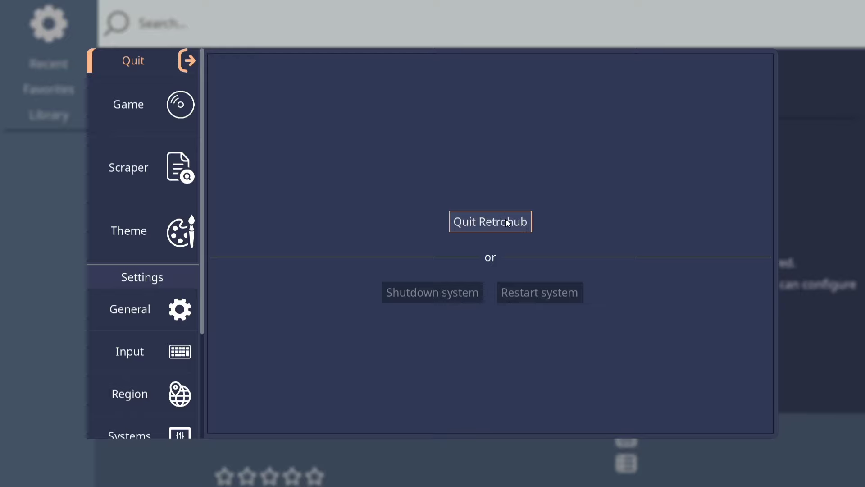
pyautogui.click(507, 221)
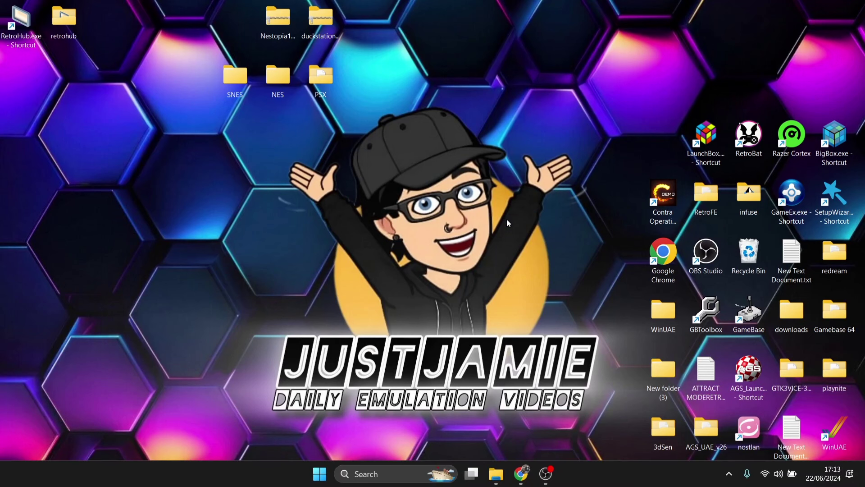
# Move the six NES zip files from the desktop NES folder into retrohub's nes folder.
pyautogui.doubleClick(68, 23)
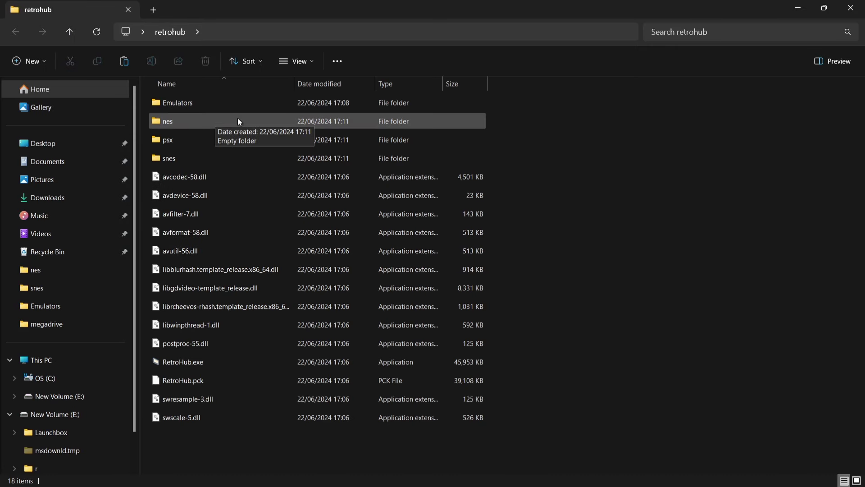
pyautogui.doubleClick(279, 120)
pyautogui.doubleClick(322, 4)
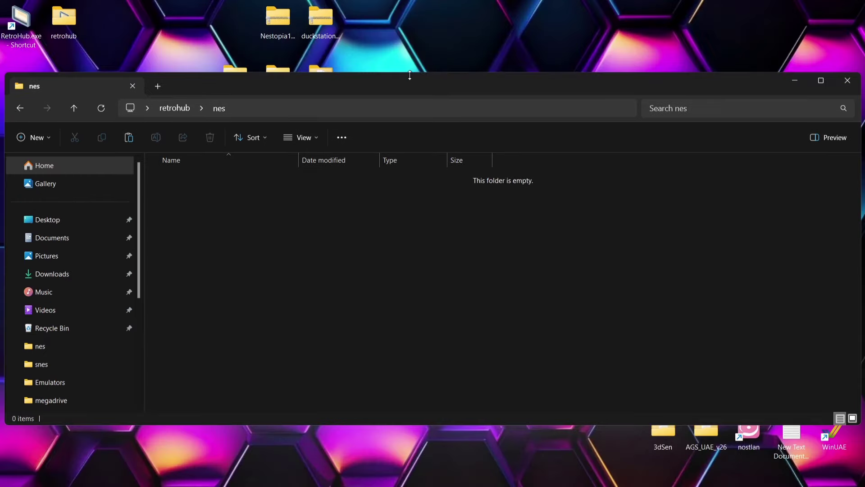
pyautogui.moveTo(409, 75); pyautogui.dragTo(722, 52)
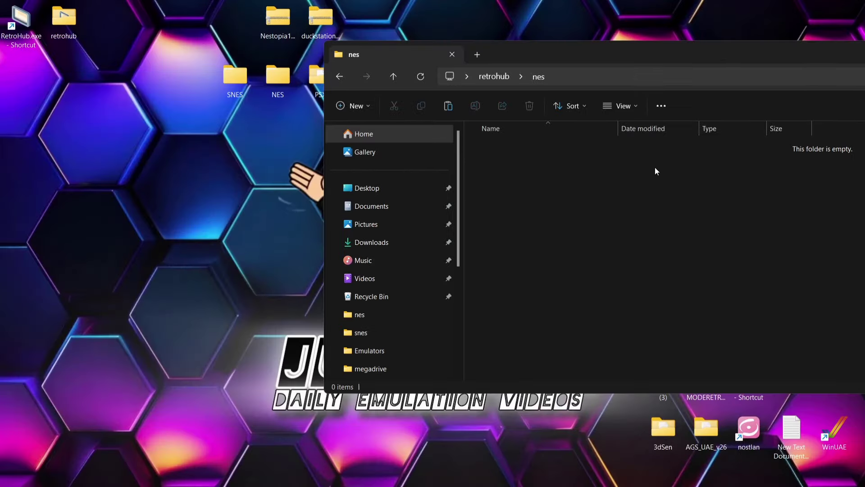
pyautogui.click(340, 76)
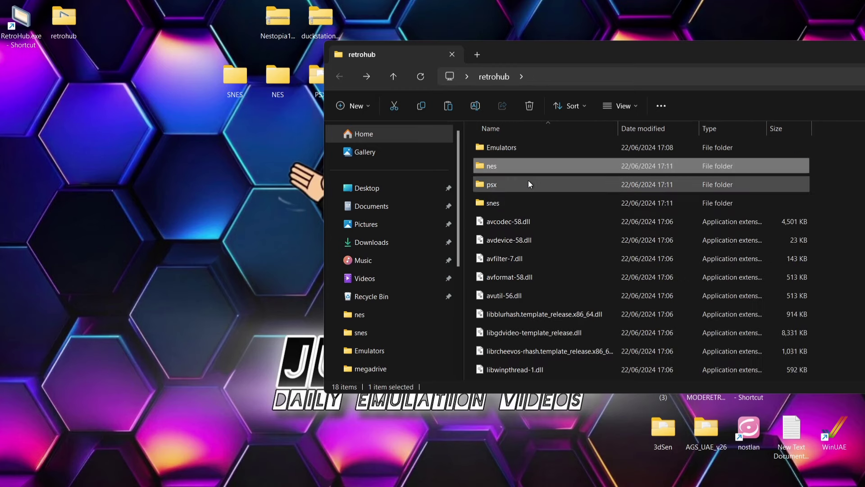
pyautogui.doubleClick(525, 166)
pyautogui.moveTo(506, 49); pyautogui.dragTo(615, 40)
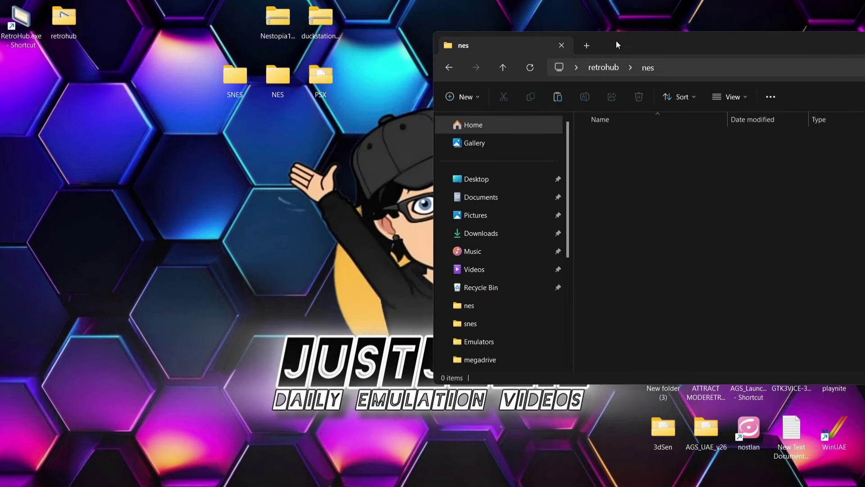
pyautogui.doubleClick(288, 68)
pyautogui.hotkey('ctrl', 'a')
pyautogui.moveTo(258, 18); pyautogui.dragTo(363, 354)
pyautogui.moveTo(282, 444); pyautogui.dragTo(717, 201)
# Move the five PSX .chd files into retrohub's psx folder.
pyautogui.click(448, 67)
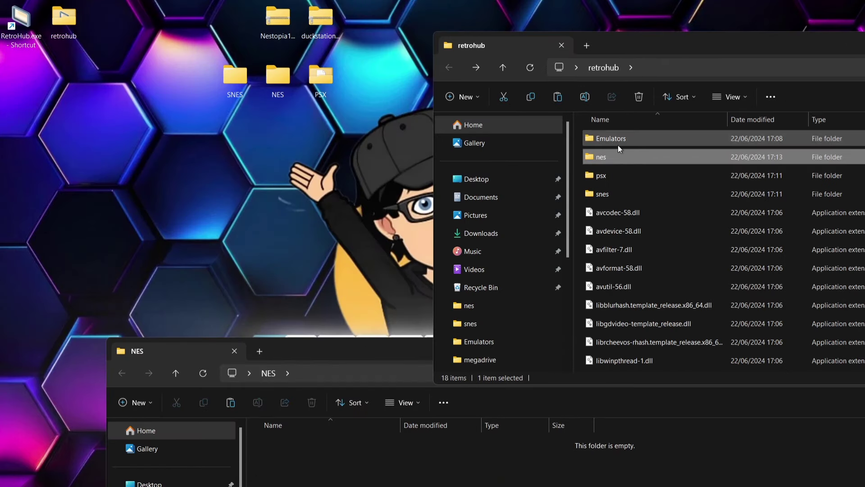
pyautogui.doubleClick(620, 175)
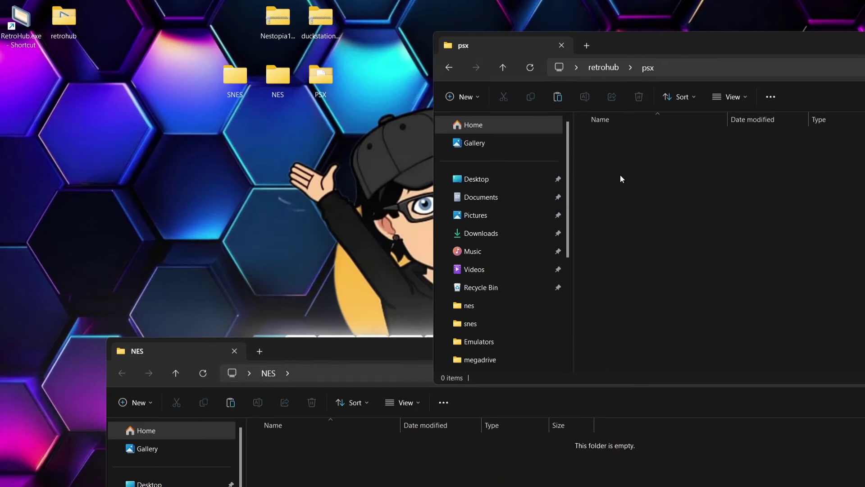
pyautogui.doubleClick(320, 79)
pyautogui.moveTo(299, 241); pyautogui.dragTo(239, 51)
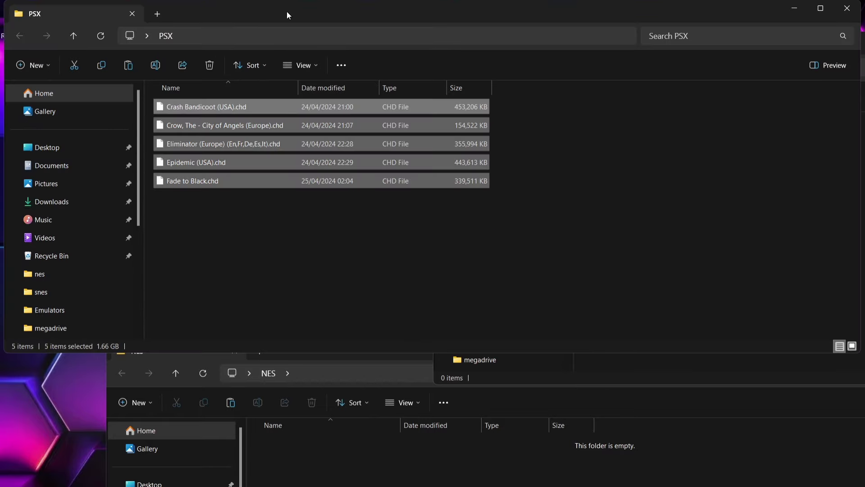
pyautogui.moveTo(287, 12); pyautogui.dragTo(413, 309)
pyautogui.moveTo(296, 413); pyautogui.dragTo(701, 203)
# Move the five SNES zip files into retrohub's snes folder.
pyautogui.click(455, 65)
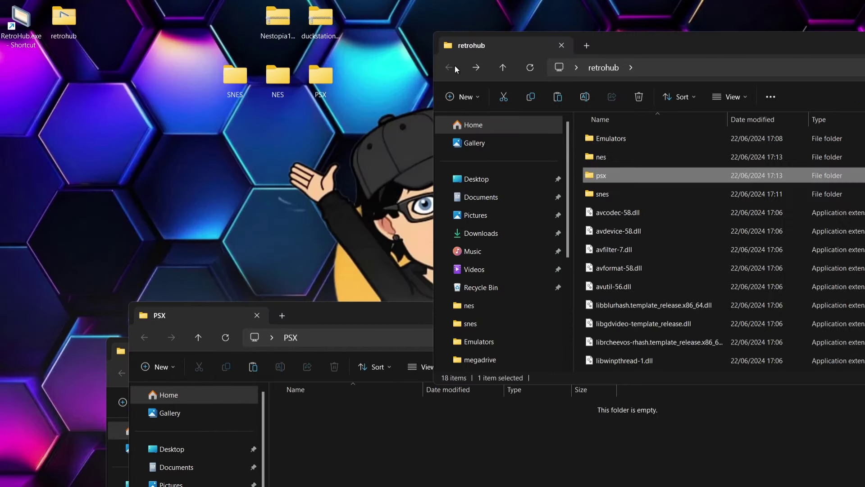
pyautogui.doubleClick(640, 193)
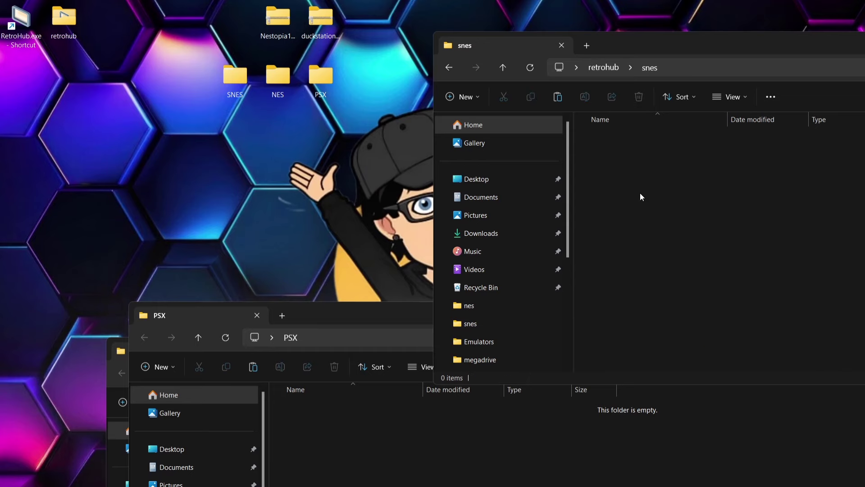
pyautogui.doubleClick(238, 83)
pyautogui.moveTo(257, 240); pyautogui.dragTo(194, 33)
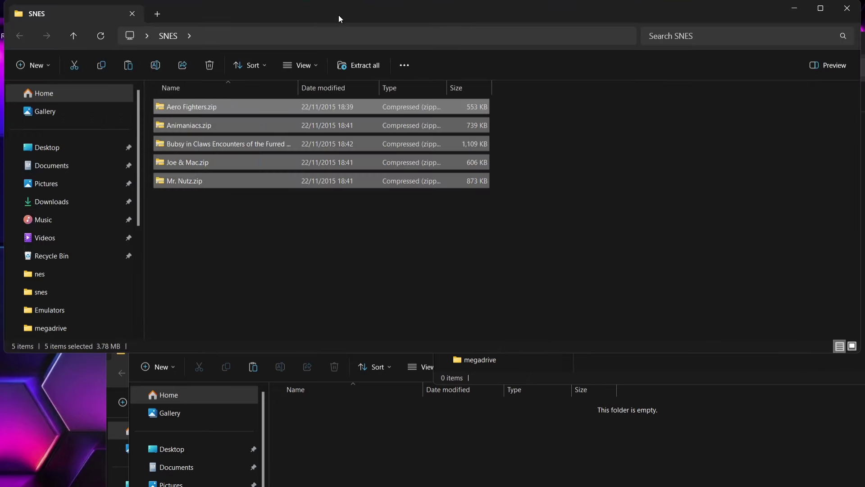
pyautogui.moveTo(339, 18); pyautogui.dragTo(550, 282)
pyautogui.moveTo(388, 378); pyautogui.dragTo(705, 192)
# Close the retrohub folder window and relaunch RetroHub.
pyautogui.click(449, 68)
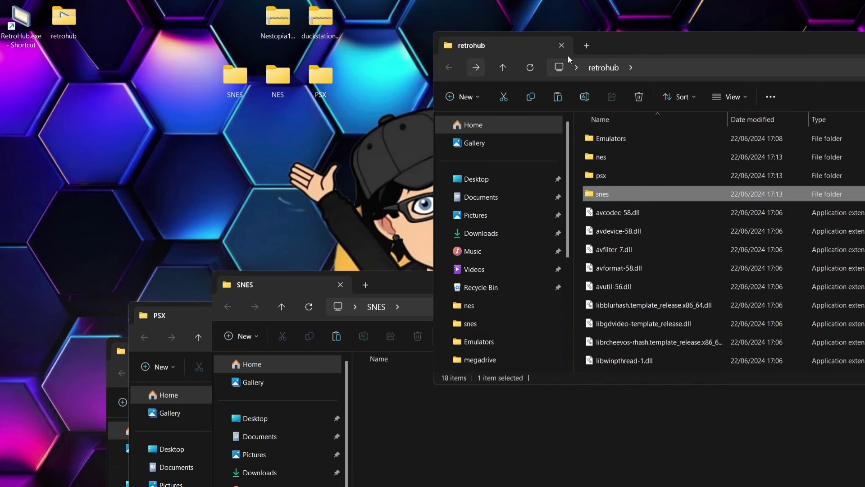
pyautogui.doubleClick(715, 43)
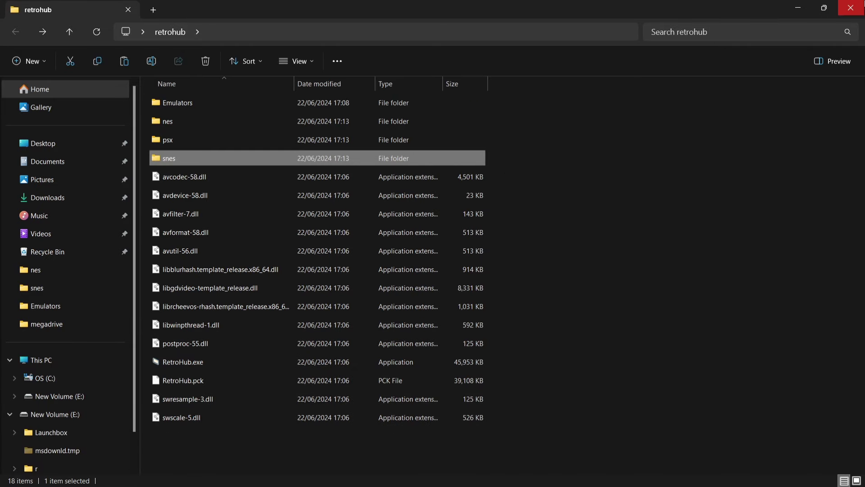
pyautogui.click(851, 8)
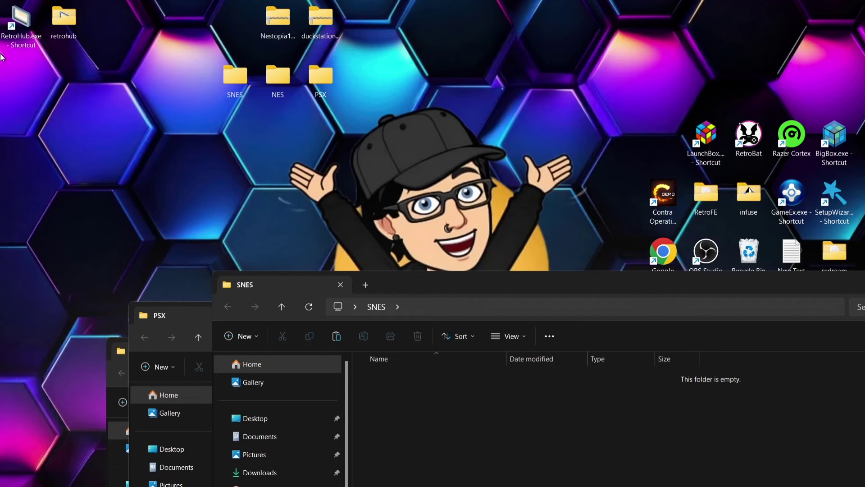
pyautogui.doubleClick(22, 38)
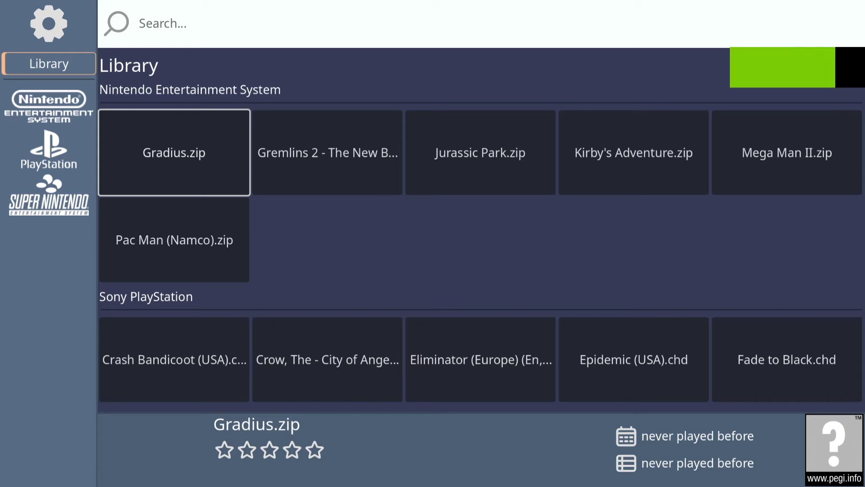
# Bring up the Edit game metadata panel for Gradius.zip via Esc.
pyautogui.press('Escape')
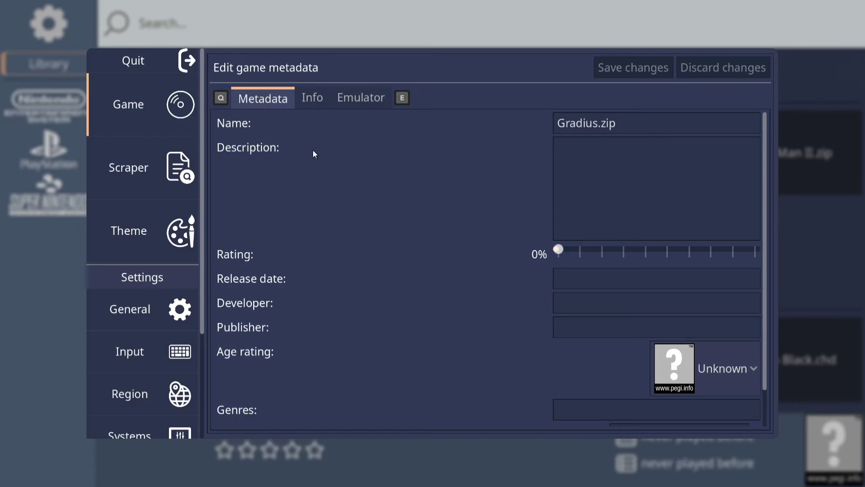
# In the scraper settings, set Games to scrape to All and start scraping all 16 games.
pyautogui.click(151, 170)
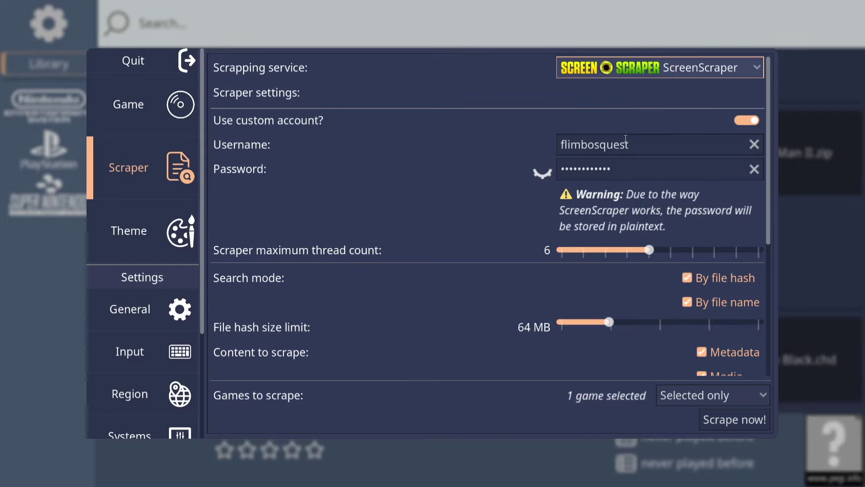
pyautogui.click(749, 120)
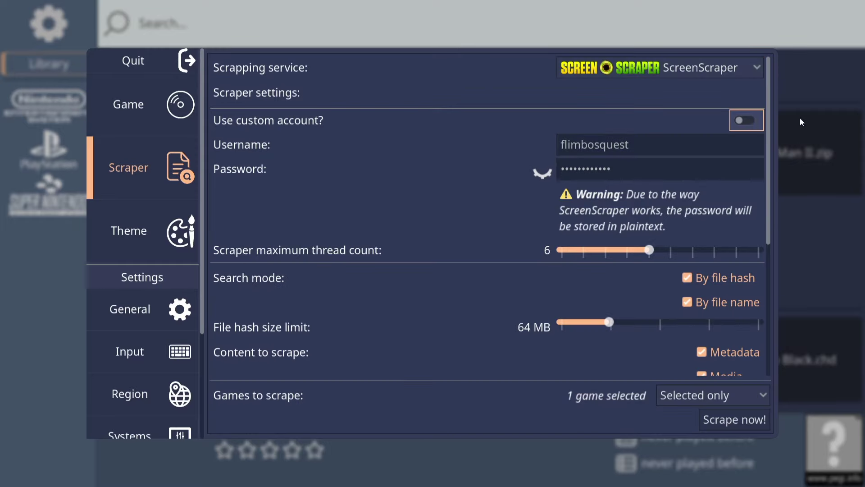
pyautogui.click(747, 121)
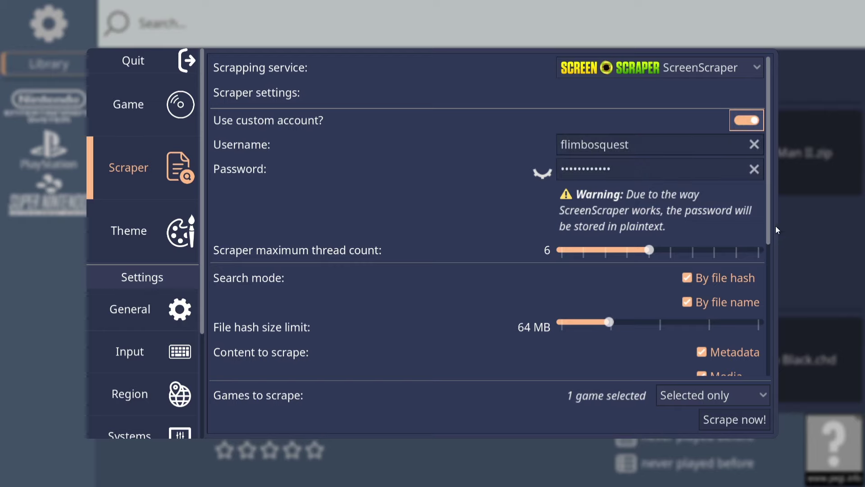
pyautogui.moveTo(769, 220); pyautogui.dragTo(775, 380)
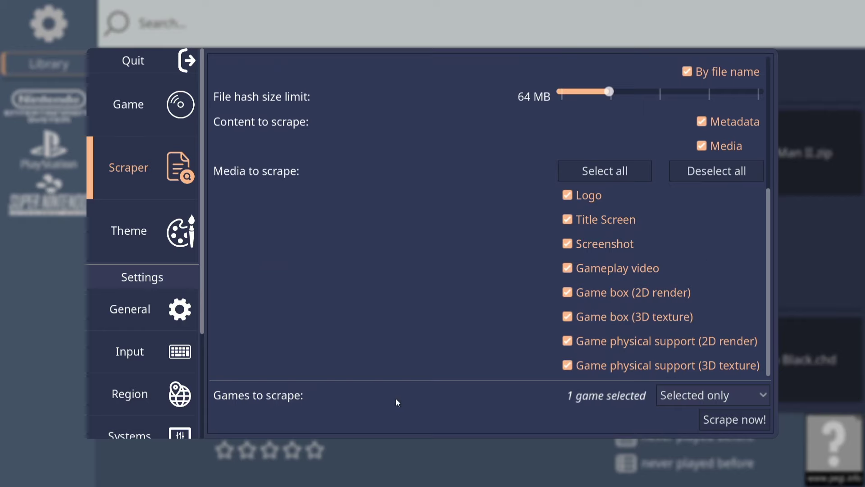
pyautogui.click(702, 396)
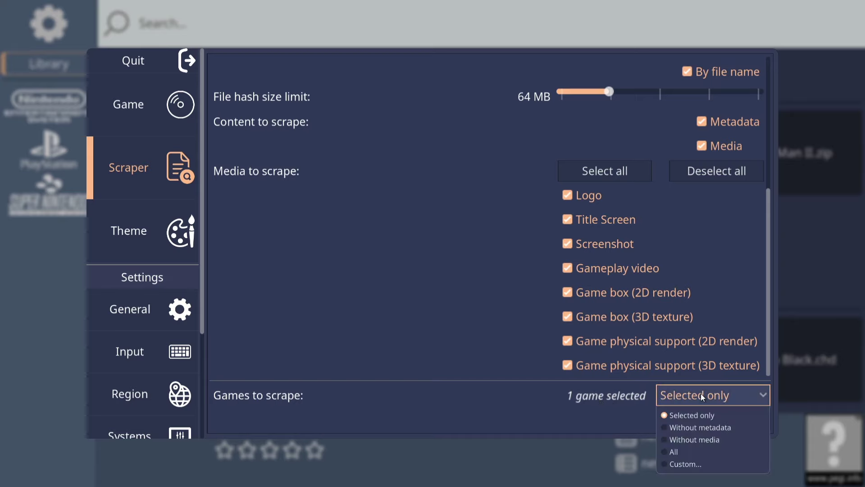
pyautogui.click(673, 452)
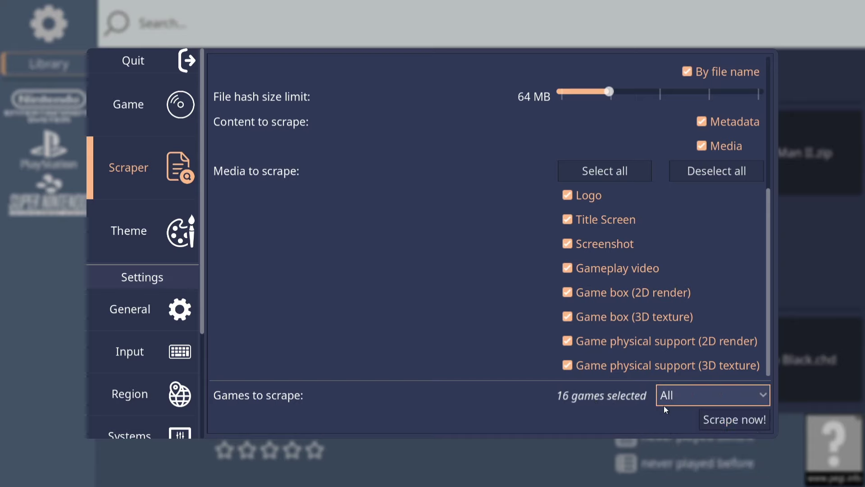
pyautogui.click(750, 423)
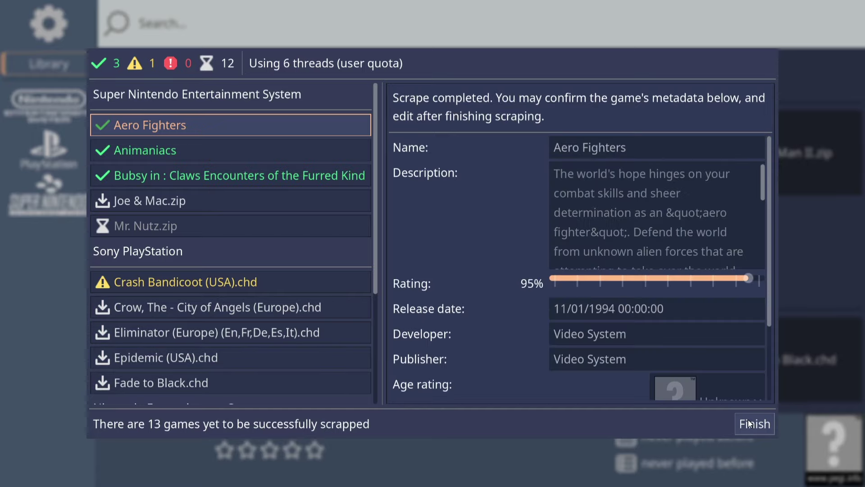
# End the scraping session once it finishes and dismiss the skip-scraping confirmation.
pyautogui.click(749, 424)
pyautogui.click(479, 282)
pyautogui.click(210, 231)
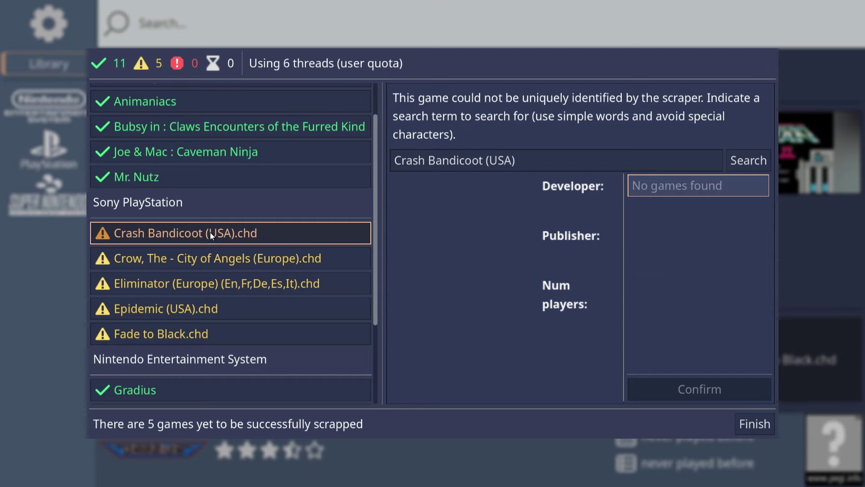
# Review Joe & Mac's scraped metadata, then open the search form for Eliminator.
pyautogui.click(185, 152)
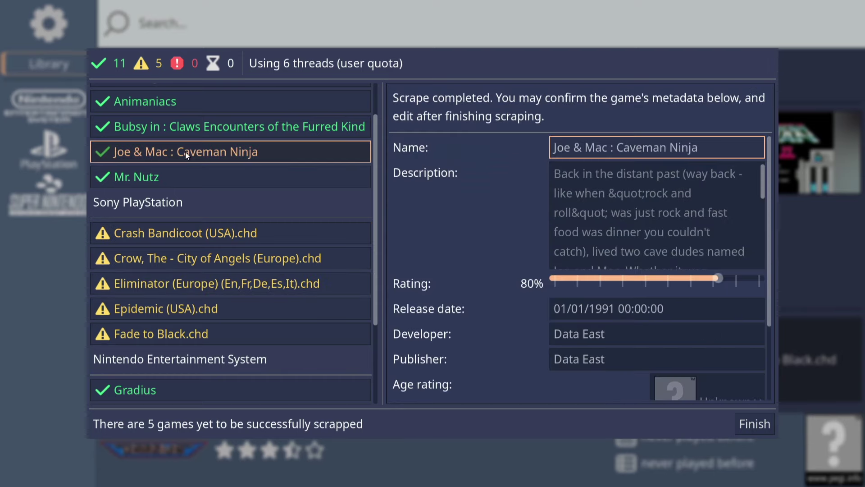
pyautogui.scroll(-3, 219, 271)
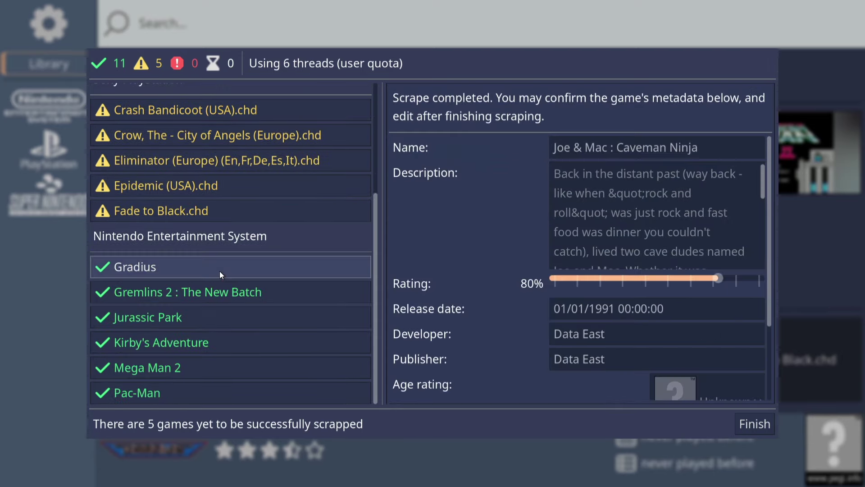
pyautogui.click(189, 170)
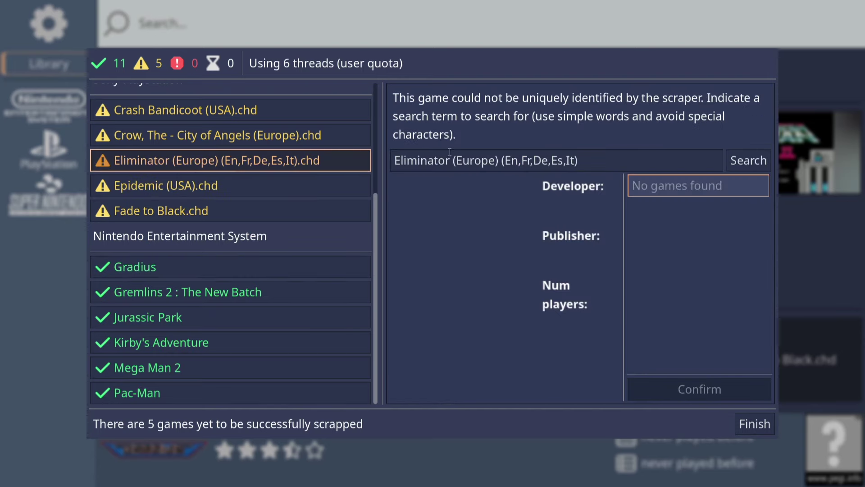
# Trim the Eliminator search term to just 'Eliminator', search, and accept the match.
pyautogui.moveTo(450, 160); pyautogui.dragTo(626, 137)
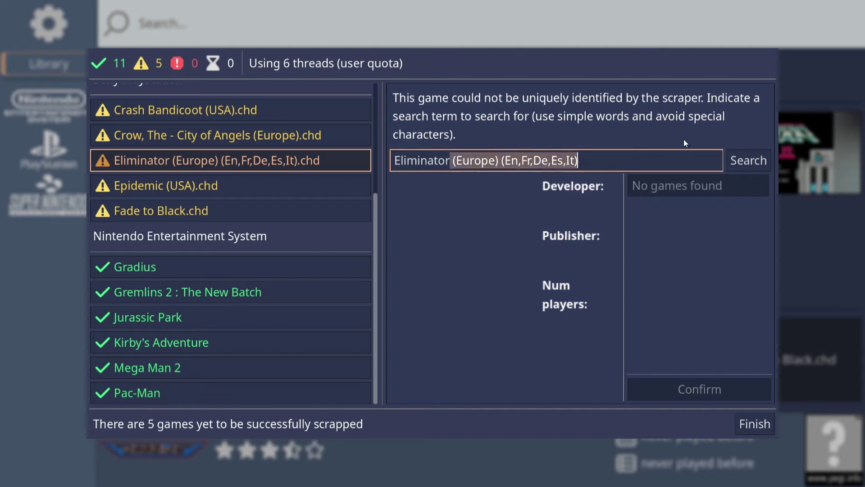
pyautogui.press('BackSpace')
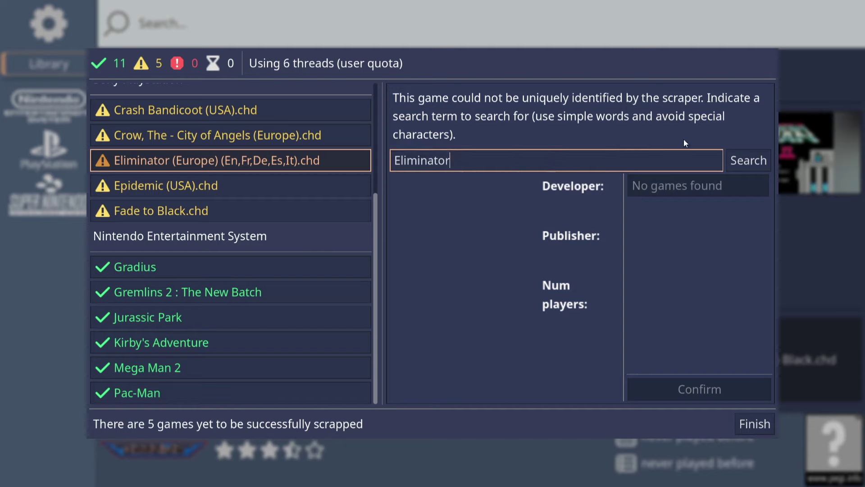
pyautogui.click(751, 160)
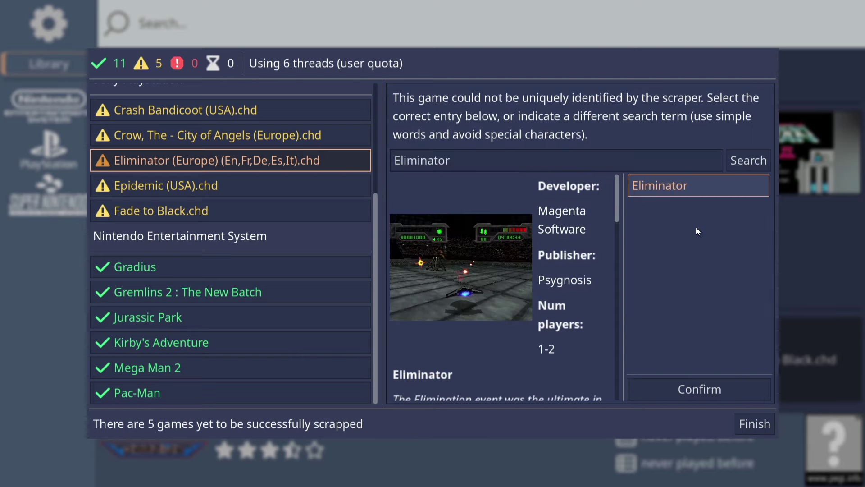
pyautogui.click(686, 388)
pyautogui.click(168, 136)
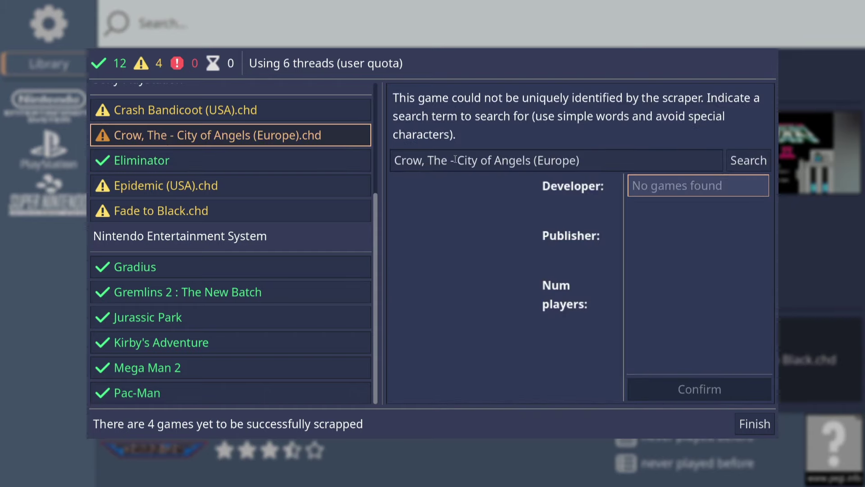
# Shorten the search term to 'Crow, The', search, and accept The Crow : City of Angels.
pyautogui.moveTo(580, 160); pyautogui.dragTo(536, 154)
pyautogui.press('BackSpace')
pyautogui.press('BackSpace')
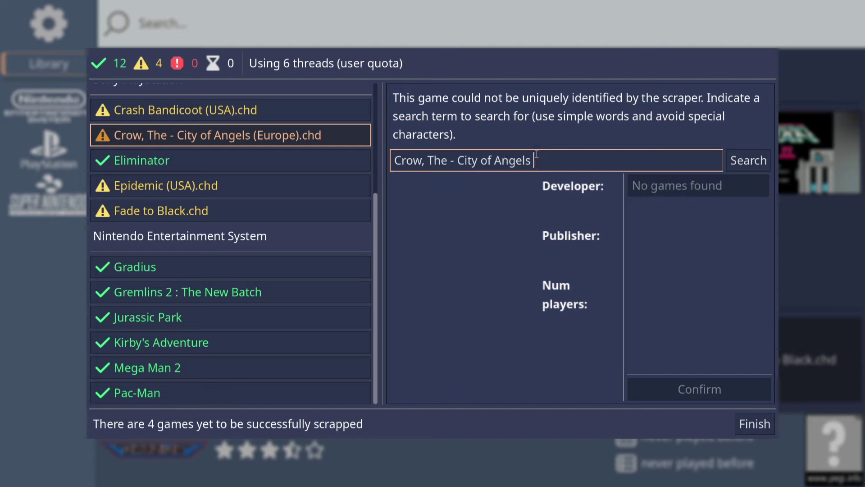
pyautogui.press('BackSpace')
pyautogui.press('BackSpace')
pyautogui.press('BackSpace')
pyautogui.press('BackSpace')
pyautogui.press('BackSpace')
pyautogui.press('BackSpace')
pyautogui.press('BackSpace')
pyautogui.press('BackSpace')
pyautogui.press('BackSpace')
pyautogui.press('BackSpace')
pyautogui.press('BackSpace')
pyautogui.press('BackSpace')
pyautogui.press('BackSpace')
pyautogui.press('BackSpace')
pyautogui.press('BackSpace')
pyautogui.press('BackSpace')
pyautogui.press('BackSpace')
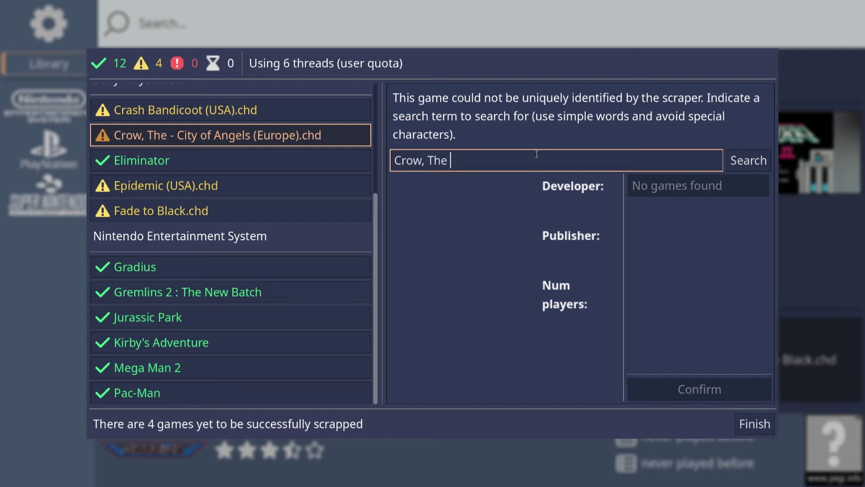
pyautogui.click(765, 161)
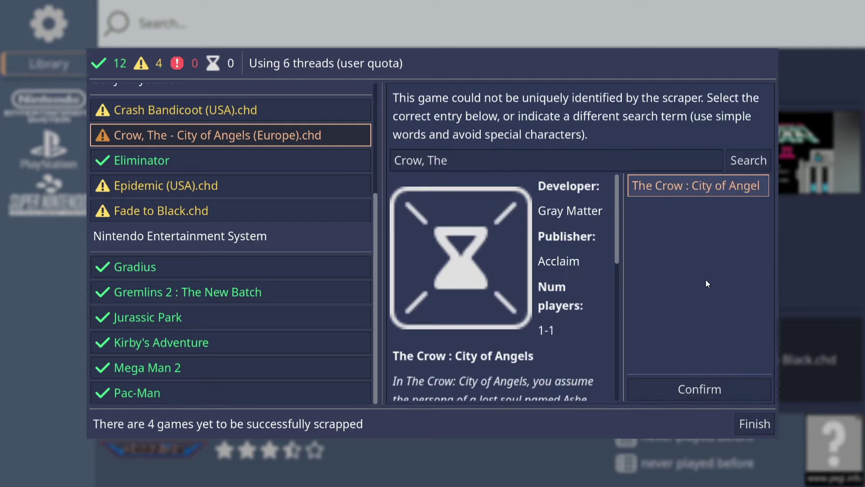
pyautogui.click(691, 389)
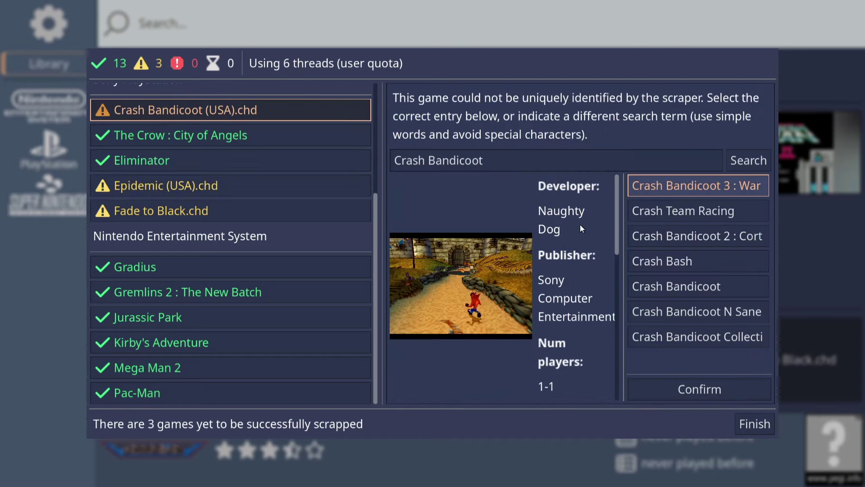
# Accept the original Crash Bandicoot match and the Fade to Black match.
pyautogui.click(705, 285)
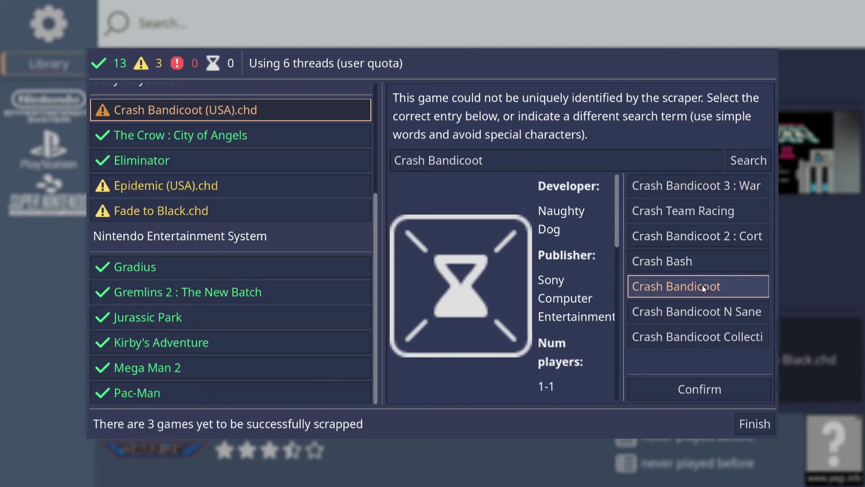
pyautogui.click(721, 387)
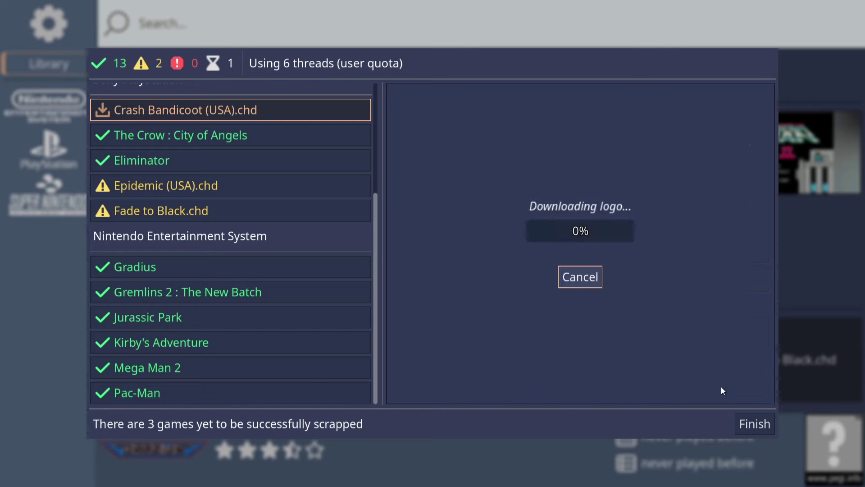
pyautogui.click(653, 191)
pyautogui.click(699, 388)
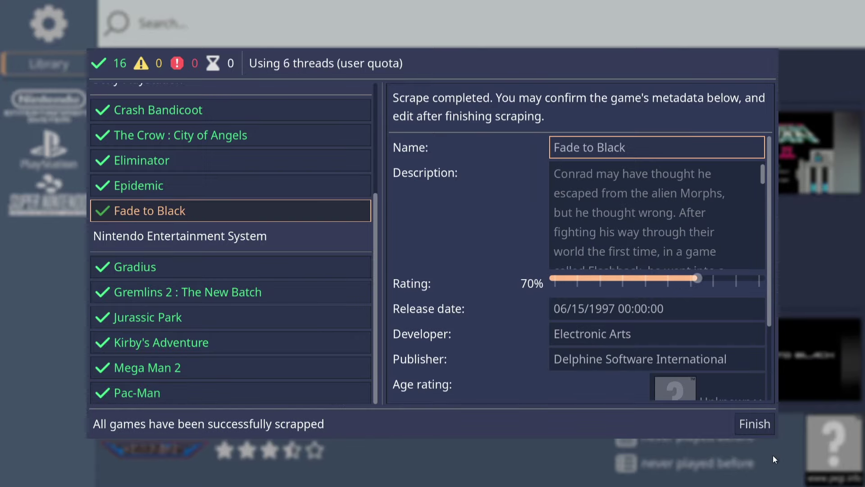
# Close the scraping results and settings, then browse the NES tiles from Gremlins 2 back to Gradius.
pyautogui.click(755, 427)
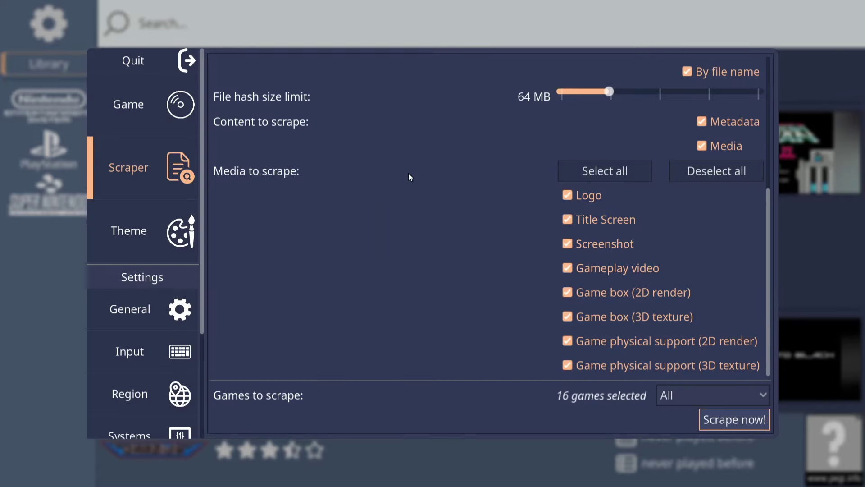
pyautogui.press('Escape')
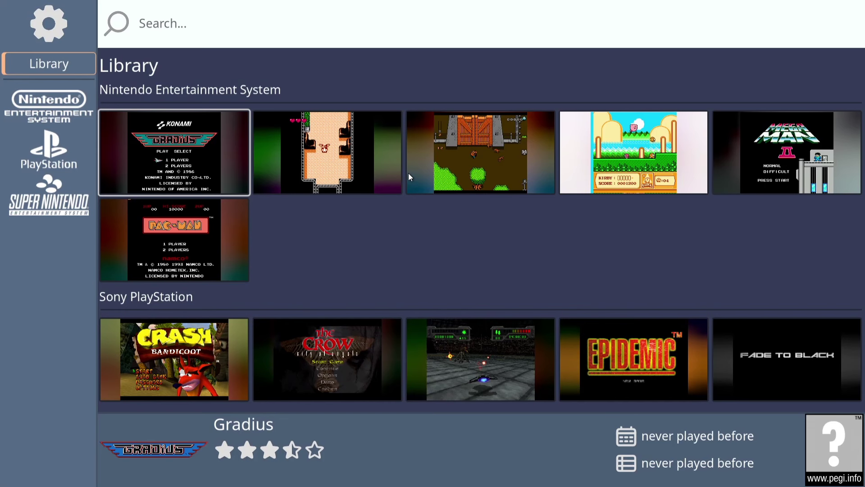
pyautogui.press('Right')
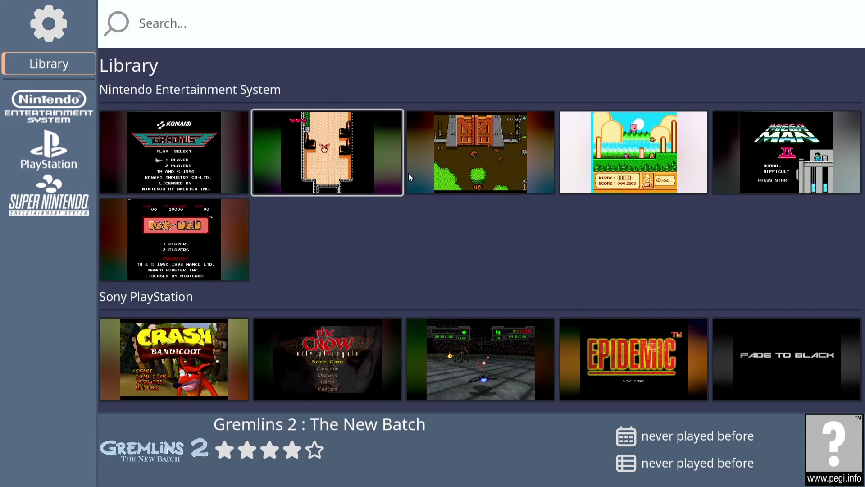
pyautogui.press('Down')
pyautogui.press('Up')
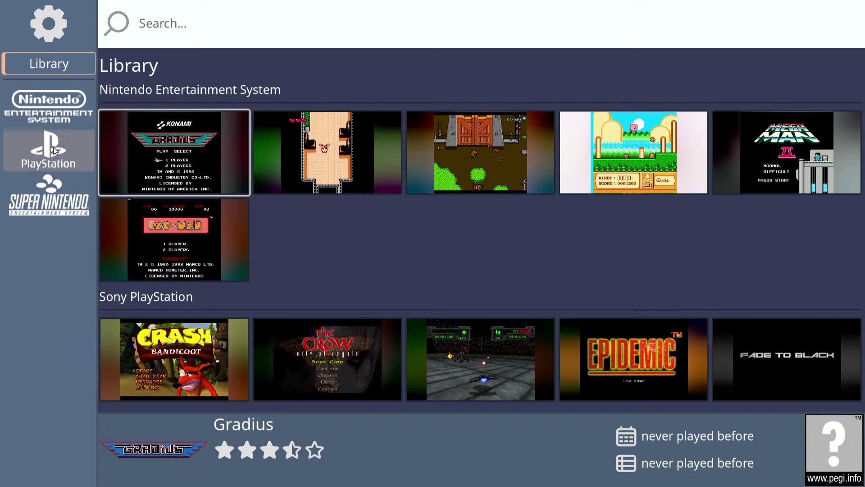
# View the scraped Super Nintendo games, then the PlayStation games.
pyautogui.click(48, 200)
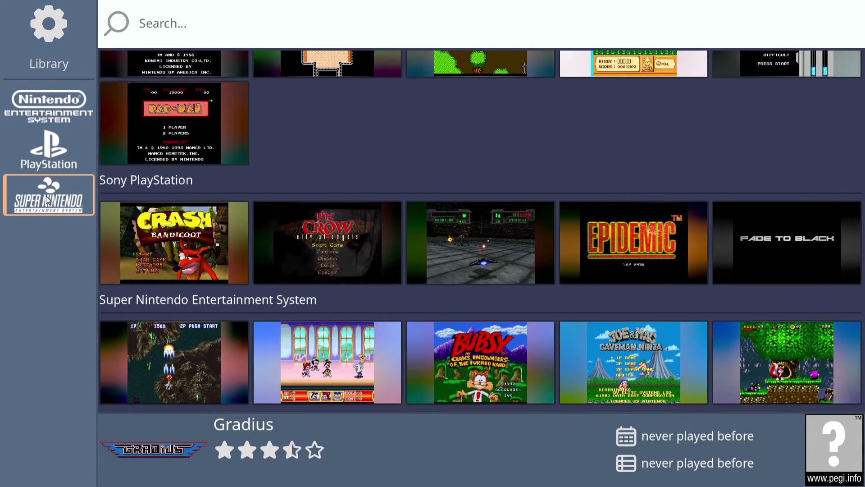
pyautogui.click(63, 156)
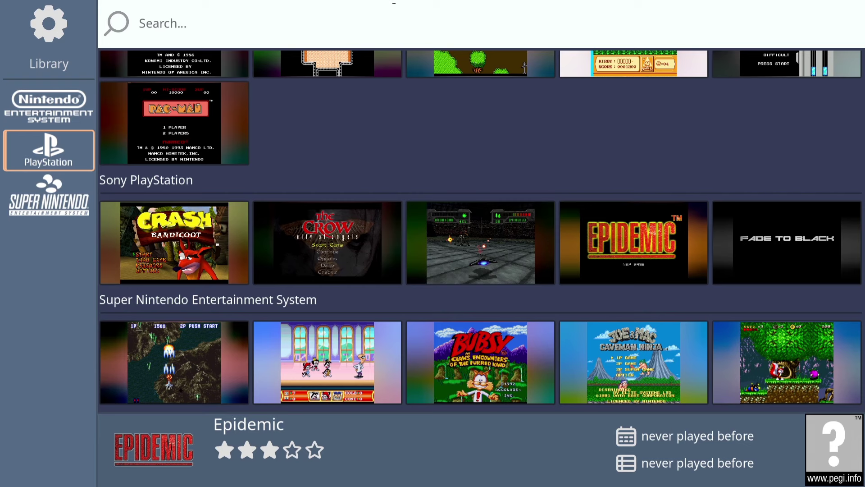
pyautogui.scroll(2, 394, 2)
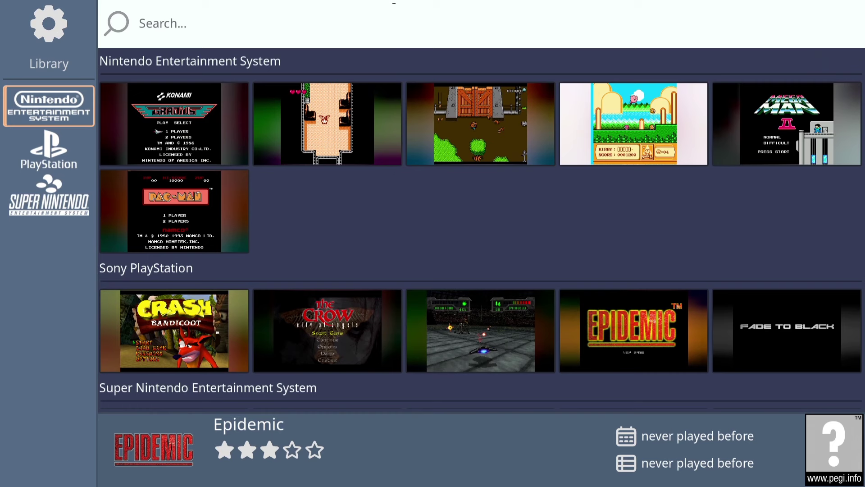
pyautogui.scroll(-2, 394, 1)
pyautogui.scroll(2, 393, 1)
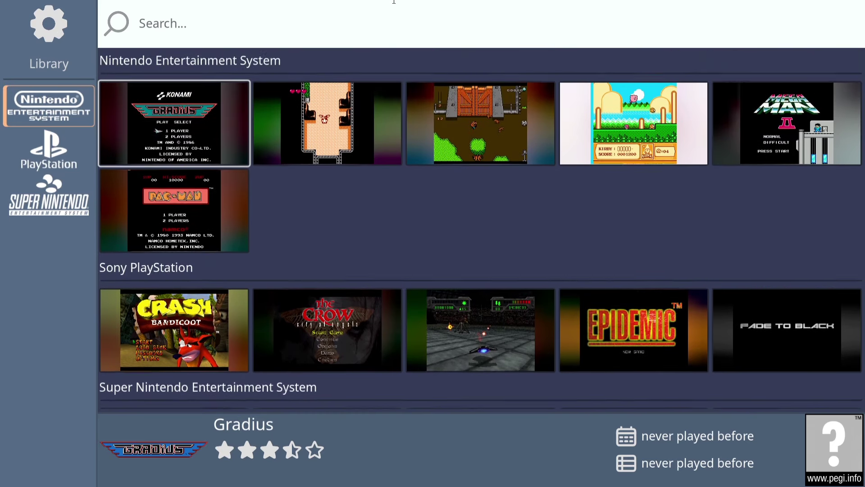